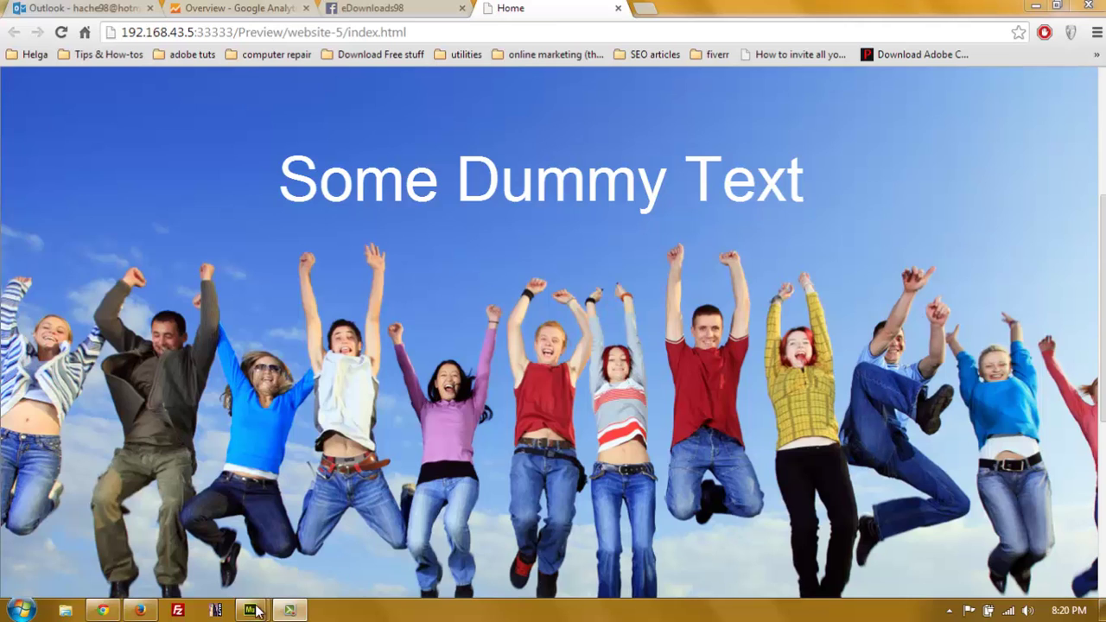
pyautogui.moveTo(250, 610)
pyautogui.click(214, 581)
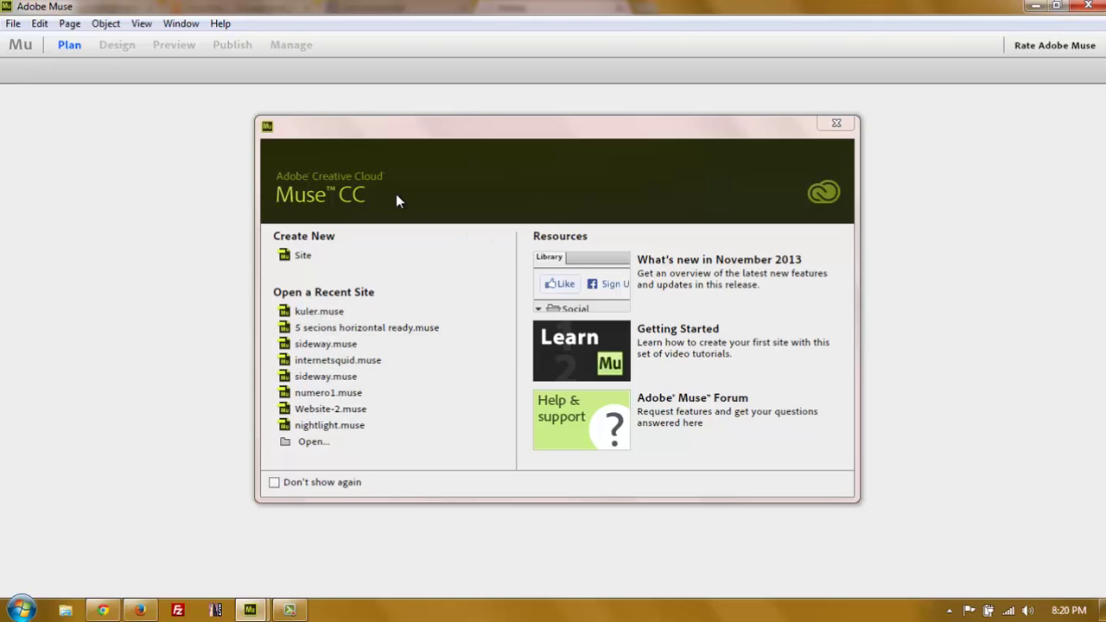
pyautogui.click(103, 610)
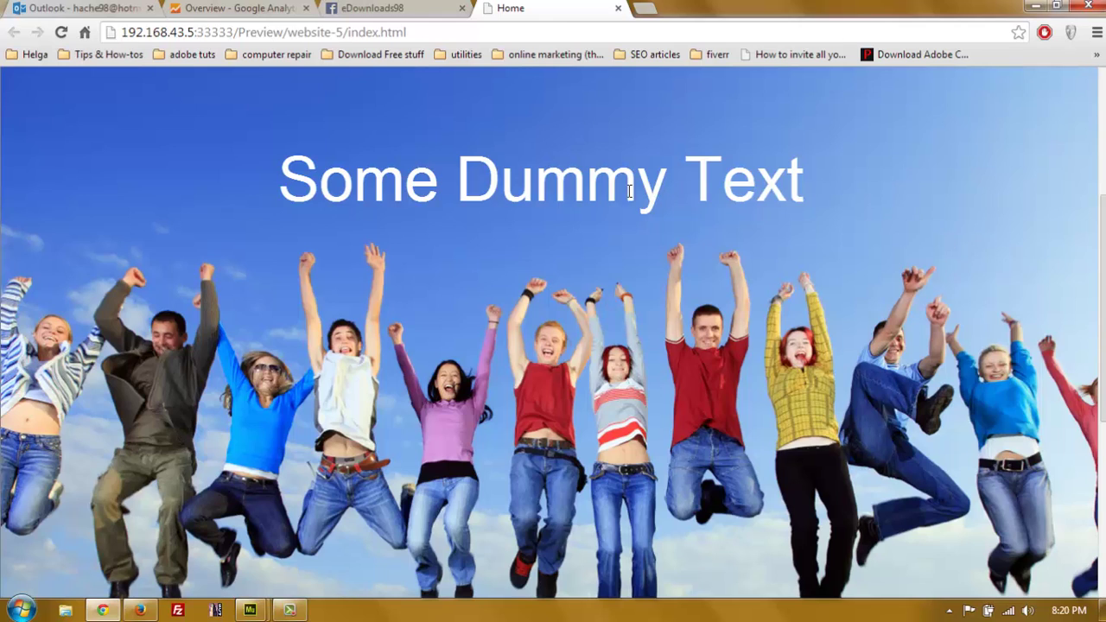
# Highlight the "Some Dummy Text" heading in the browser preview to examine its extent across the page
pyautogui.moveTo(316, 184); pyautogui.dragTo(284, 192)
pyautogui.click(786, 181)
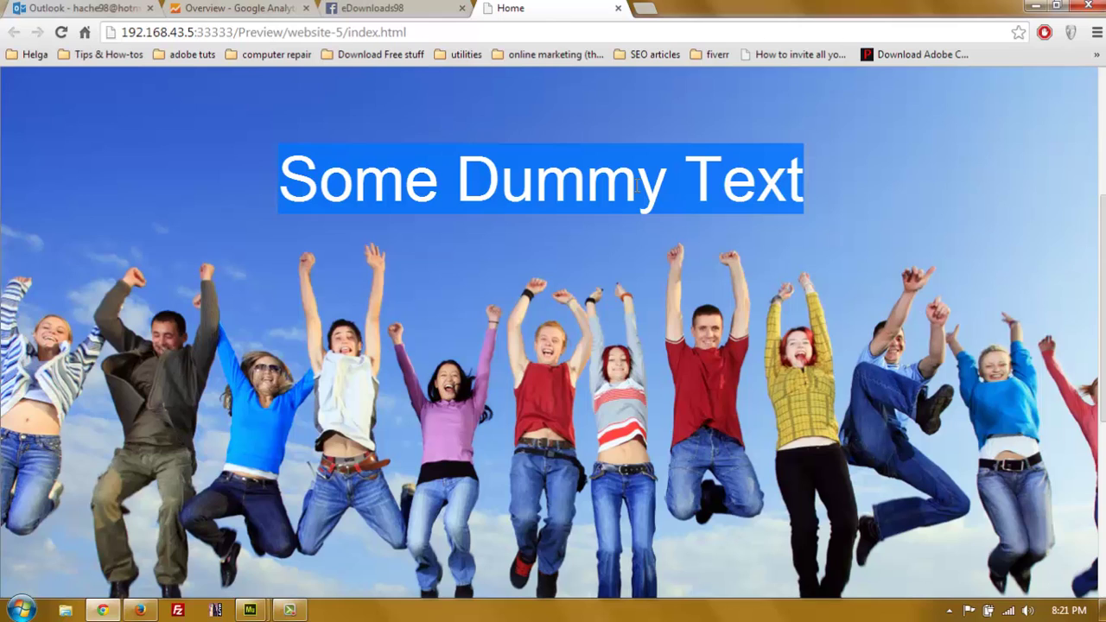
pyautogui.click(301, 187)
pyautogui.moveTo(320, 184); pyautogui.dragTo(757, 184)
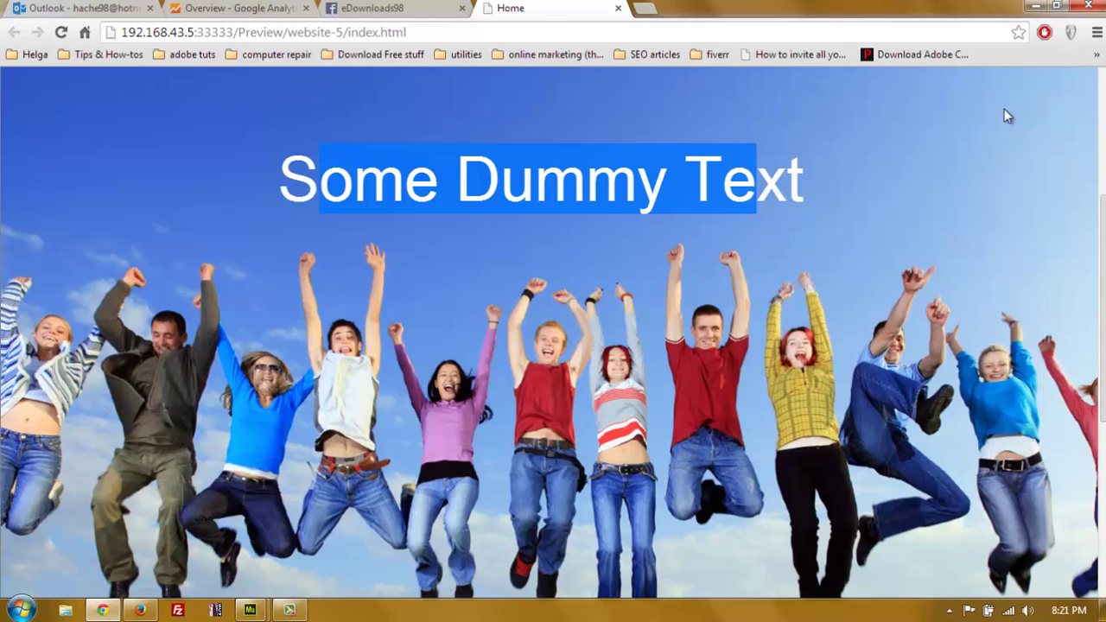
# Check how the preview page behaves at narrower browser window widths, and return the window to full size
pyautogui.click(1055, 6)
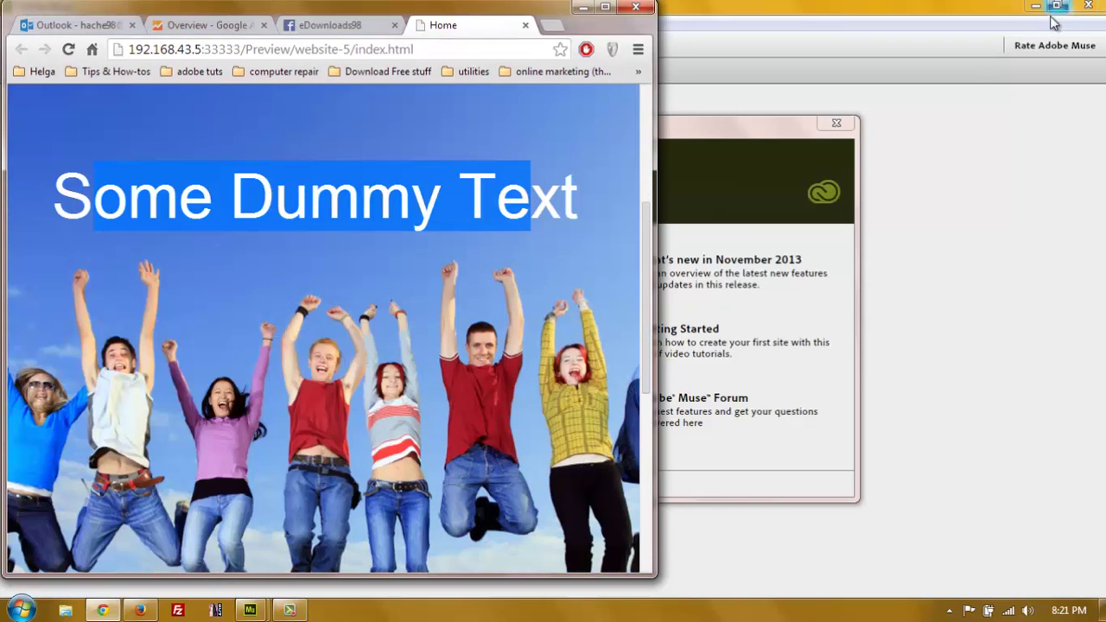
pyautogui.moveTo(650, 281); pyautogui.dragTo(599, 399)
pyautogui.moveTo(257, 567); pyautogui.dragTo(354, 568)
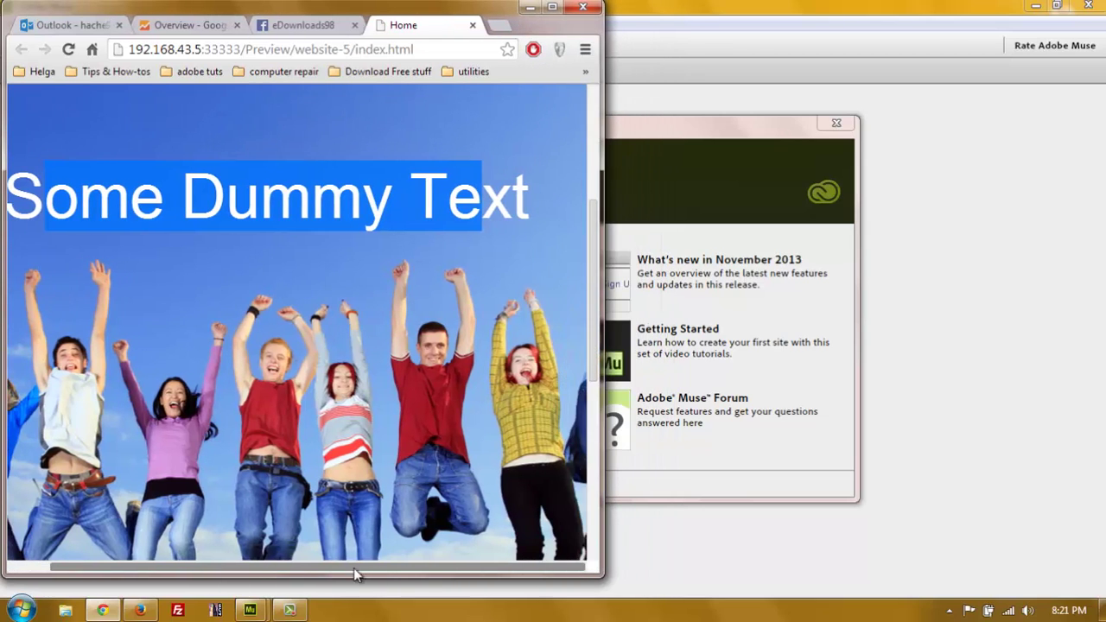
pyautogui.moveTo(282, 568); pyautogui.dragTo(383, 353)
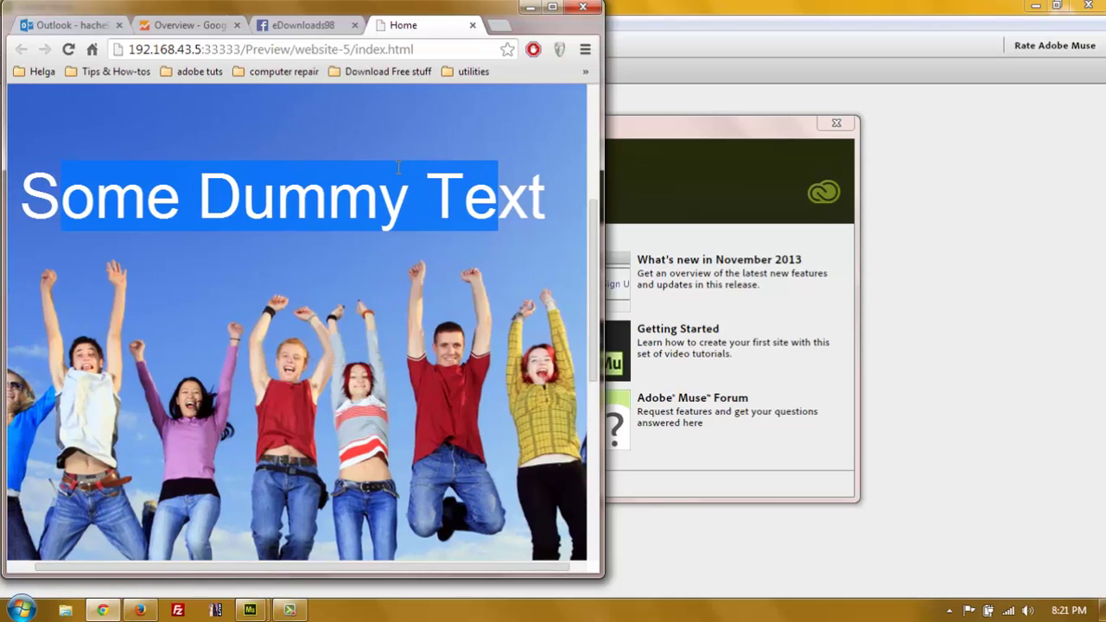
pyautogui.click(383, 353)
pyautogui.moveTo(604, 387); pyautogui.dragTo(655, 394)
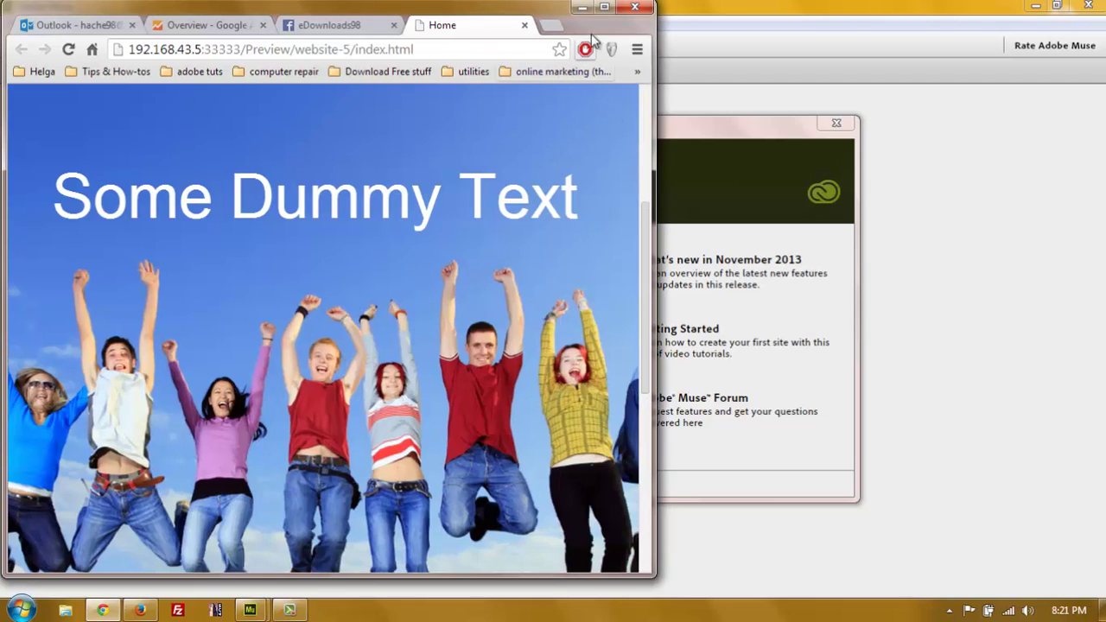
pyautogui.click(604, 10)
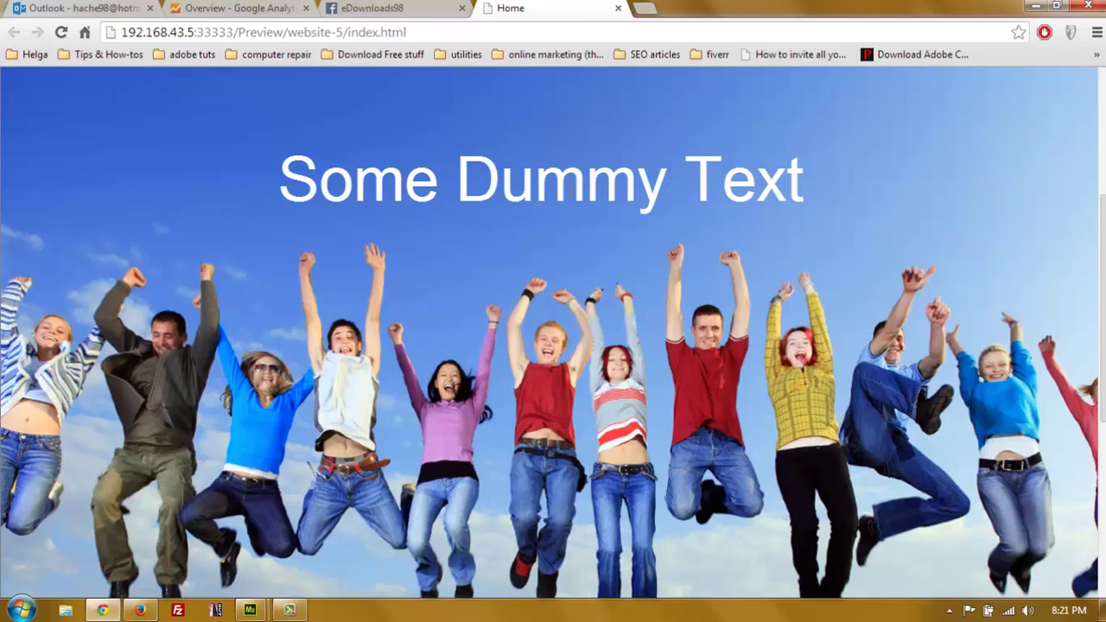
# Switch to Adobe Muse and start a new desktop site with a page width of 768
pyautogui.moveTo(242, 609)
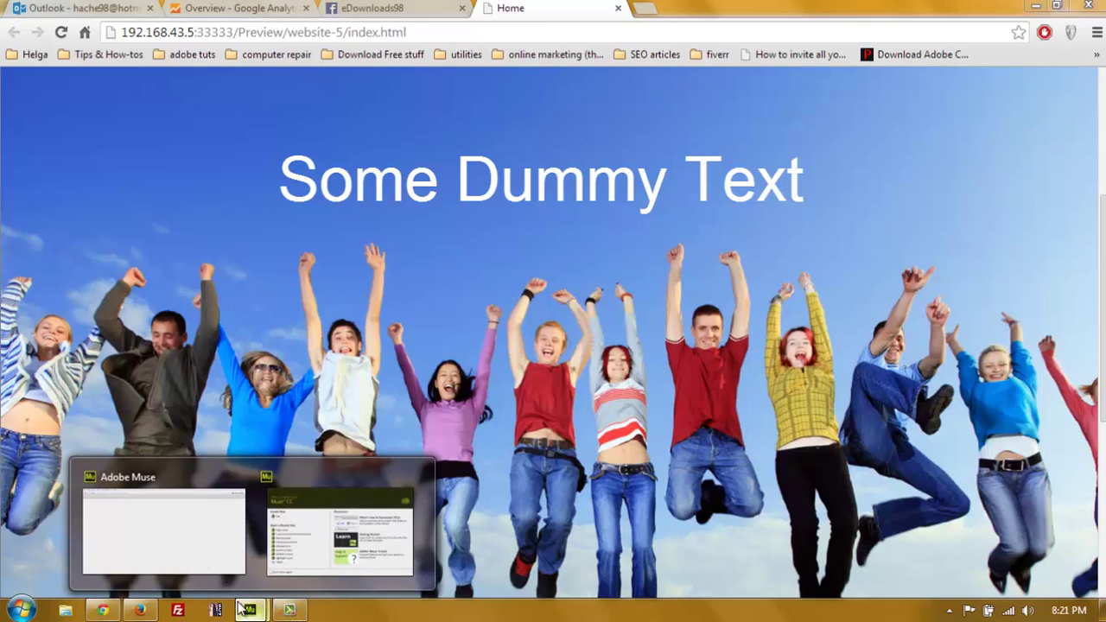
pyautogui.click(201, 558)
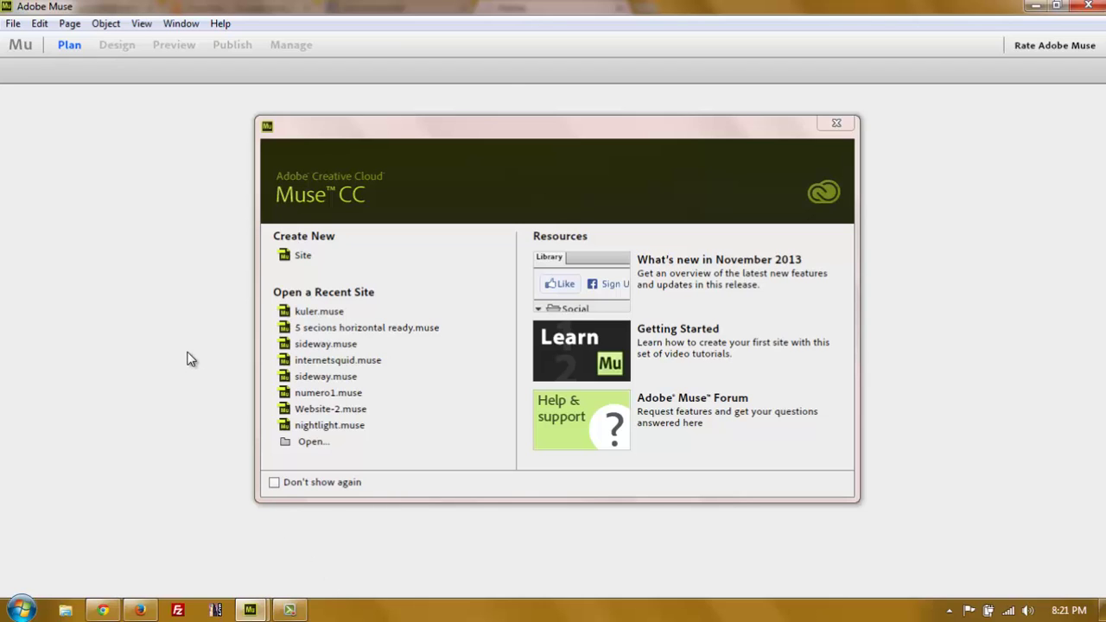
pyautogui.click(300, 257)
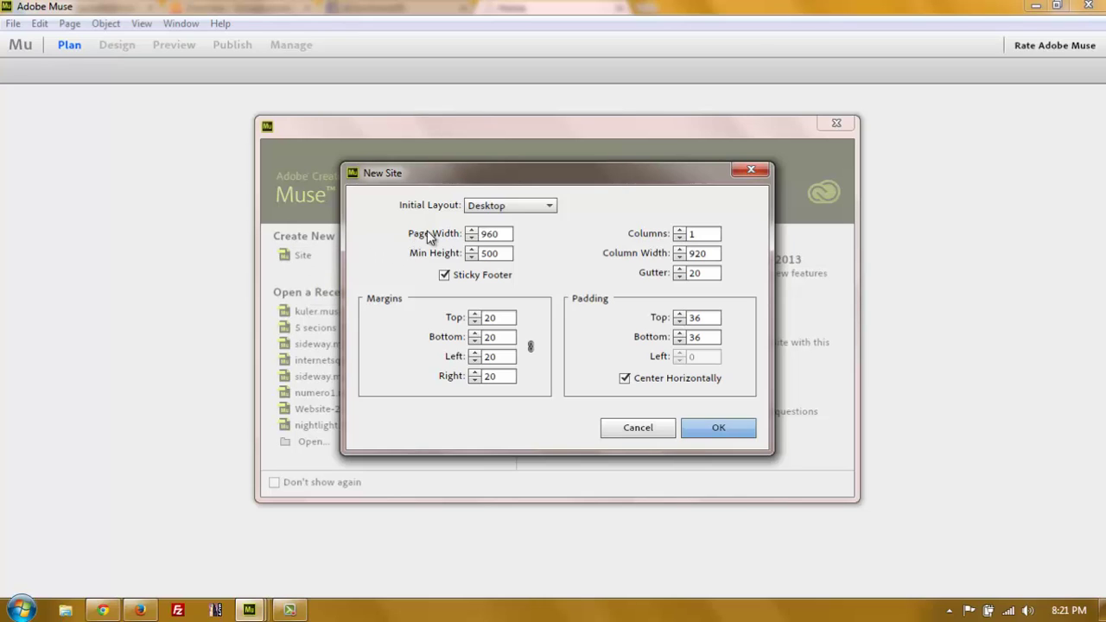
pyautogui.doubleClick(502, 233)
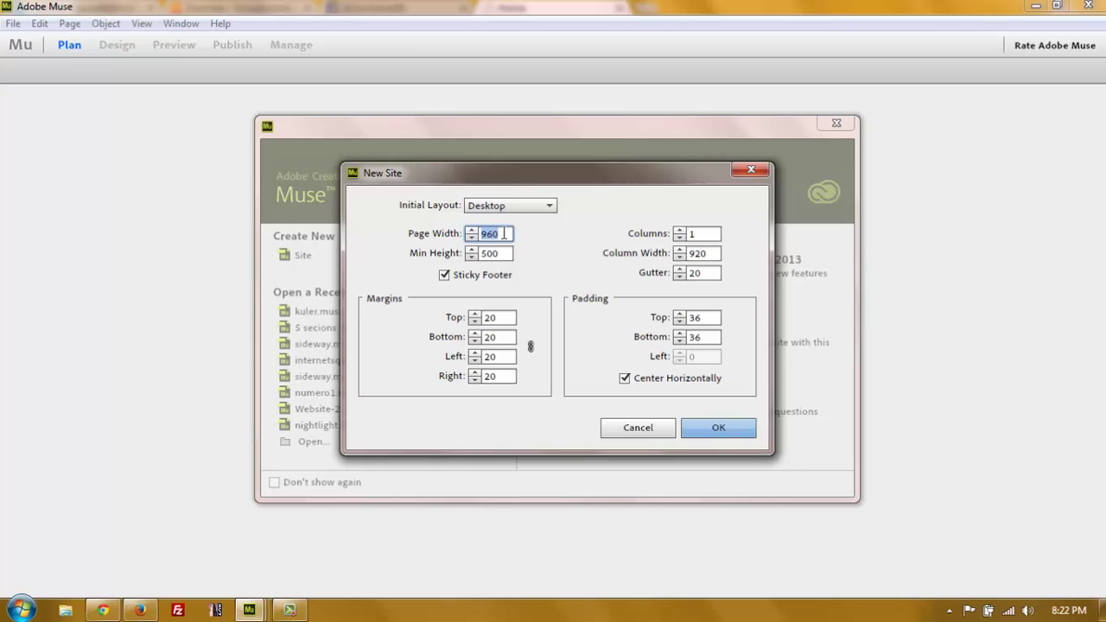
pyautogui.write('768')
# Try stepping the new site's page width down in small increments
pyautogui.click(472, 238)
pyautogui.click(472, 239)
pyautogui.click(472, 238)
pyautogui.click(472, 238)
pyautogui.click(472, 239)
pyautogui.click(472, 239)
pyautogui.click(472, 238)
pyautogui.click(472, 239)
pyautogui.click(472, 238)
# Set the new site's page width to 768 and its top and bottom padding to 0
pyautogui.doubleClick(507, 234)
pyautogui.write('768')
pyautogui.doubleClick(505, 233)
pyautogui.click(504, 229)
pyautogui.click(676, 320)
pyautogui.write('0')
pyautogui.press('Tab')
pyautogui.write('0')
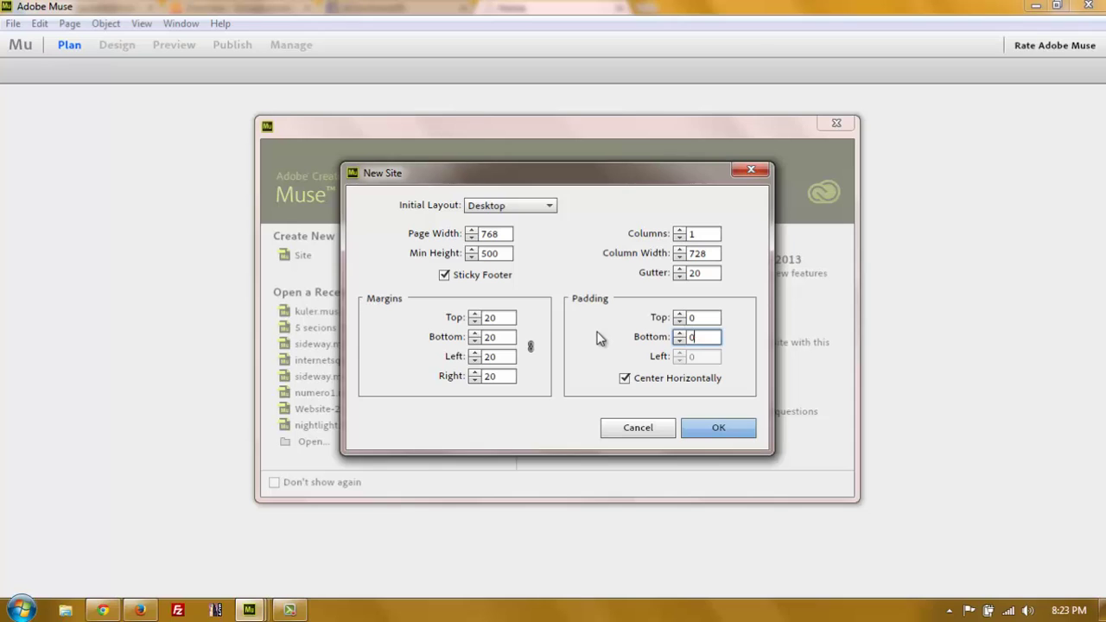
# Create the site with the entered settings and open its Home page for design
pyautogui.doubleClick(504, 234)
pyautogui.click(494, 233)
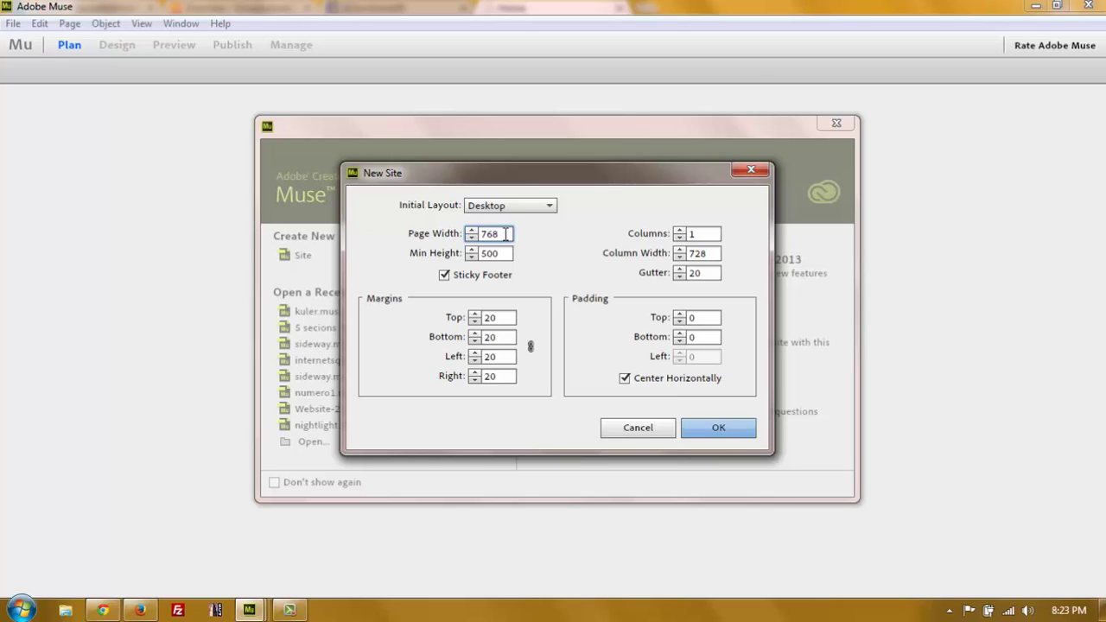
pyautogui.click(706, 426)
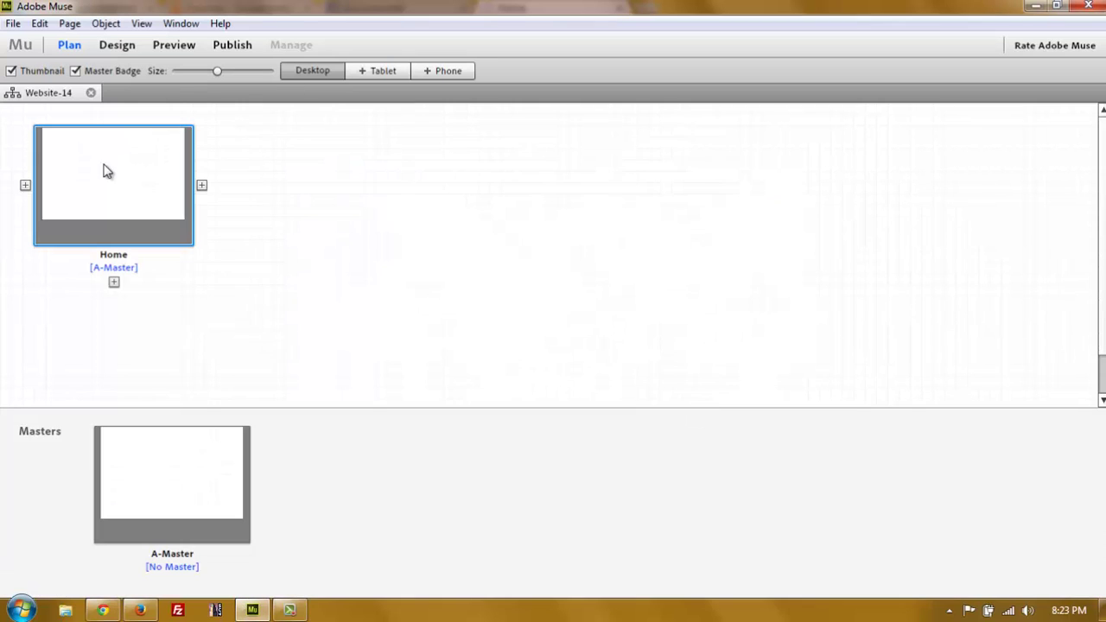
pyautogui.doubleClick(109, 170)
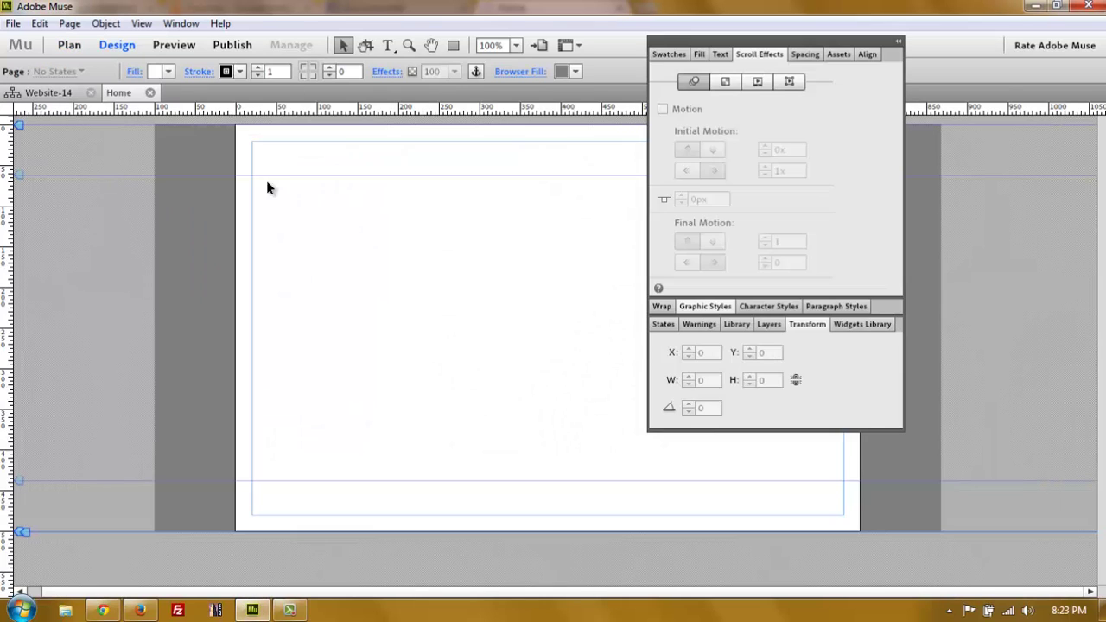
# Clear the floating panels off the page and draw a rectangle about 151 by 150 px in its upper part
pyautogui.moveTo(679, 45); pyautogui.dragTo(877, 183)
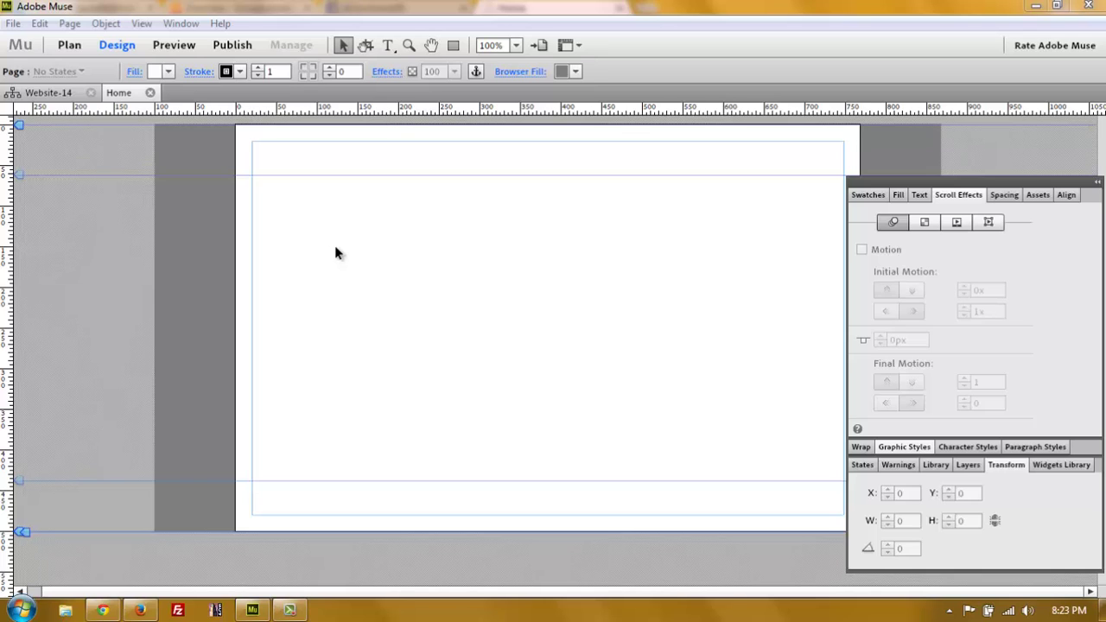
pyautogui.click(453, 45)
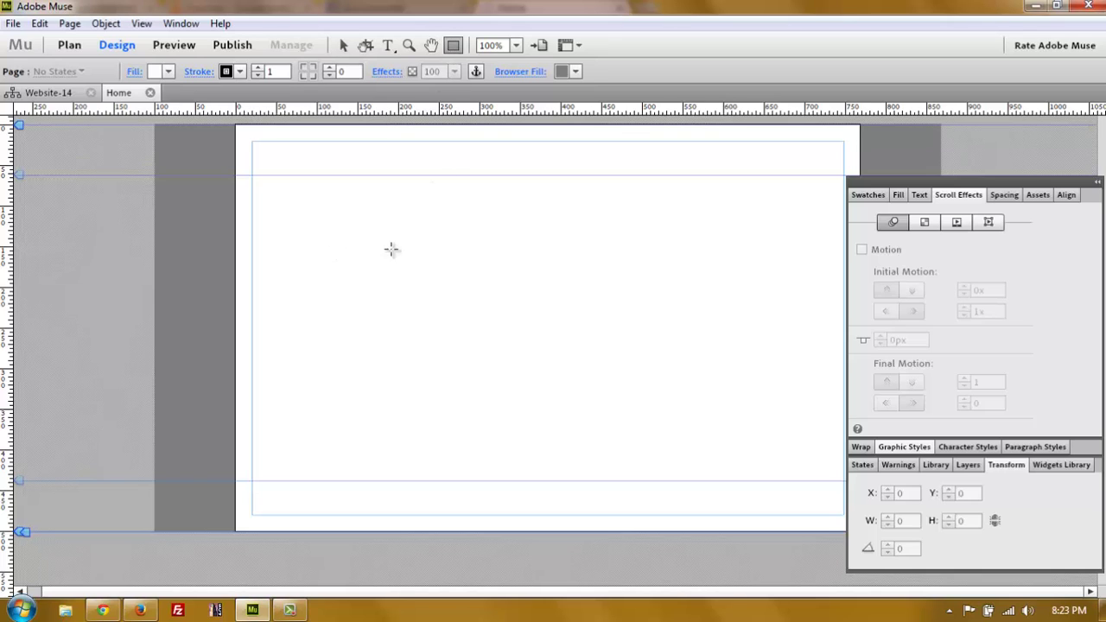
pyautogui.moveTo(330, 209); pyautogui.dragTo(455, 332)
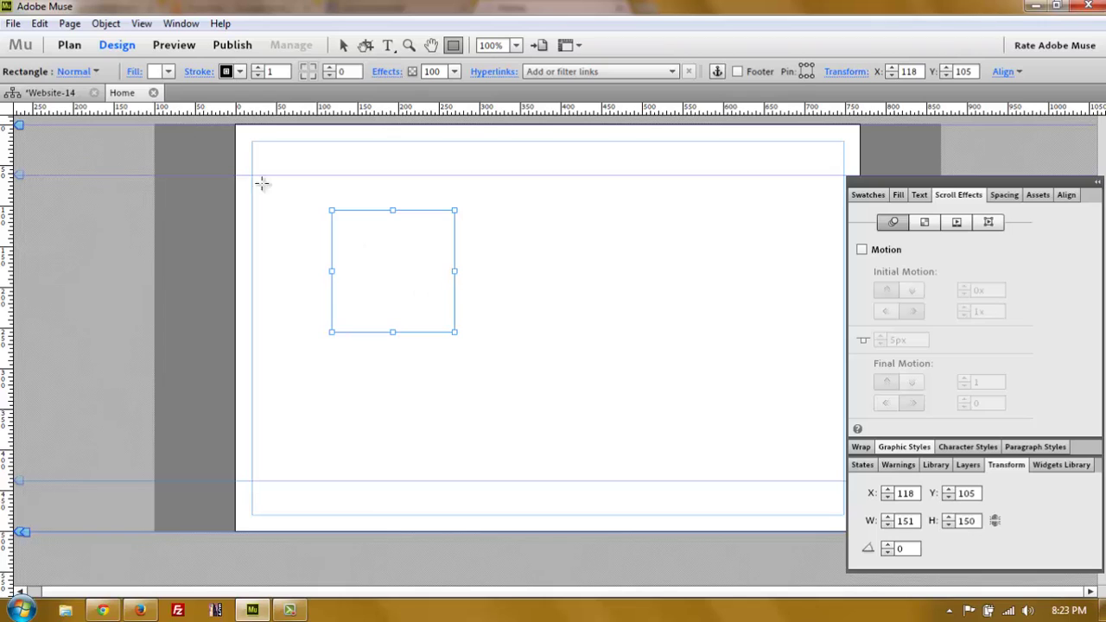
# Fill the rectangle with orange F7931E and remove its stroke
pyautogui.click(169, 72)
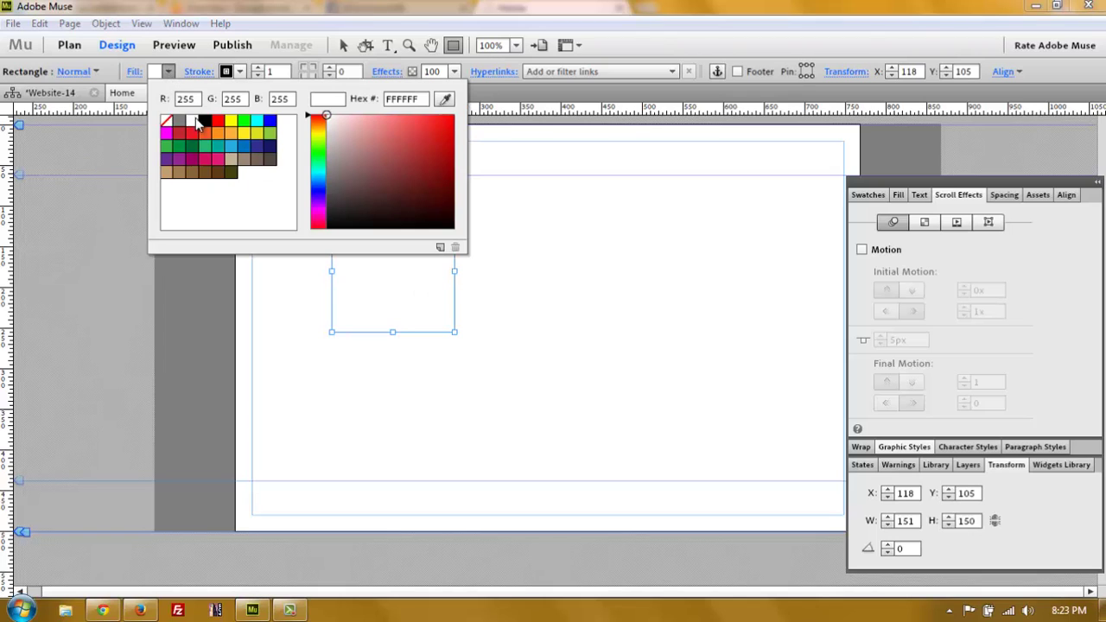
pyautogui.click(218, 132)
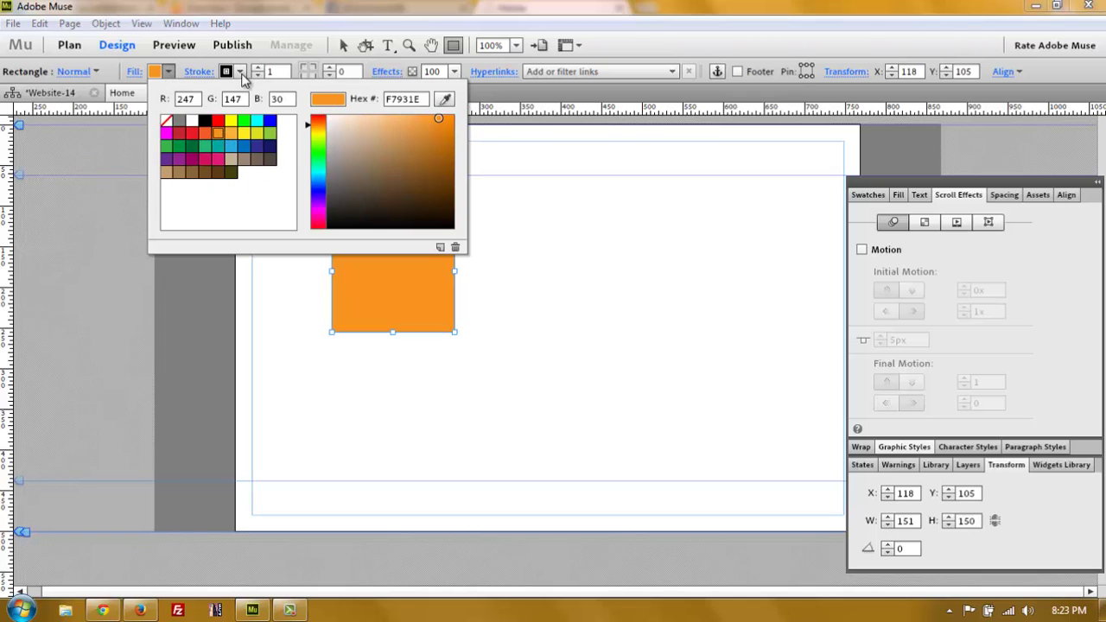
pyautogui.click(240, 71)
pyautogui.click(239, 120)
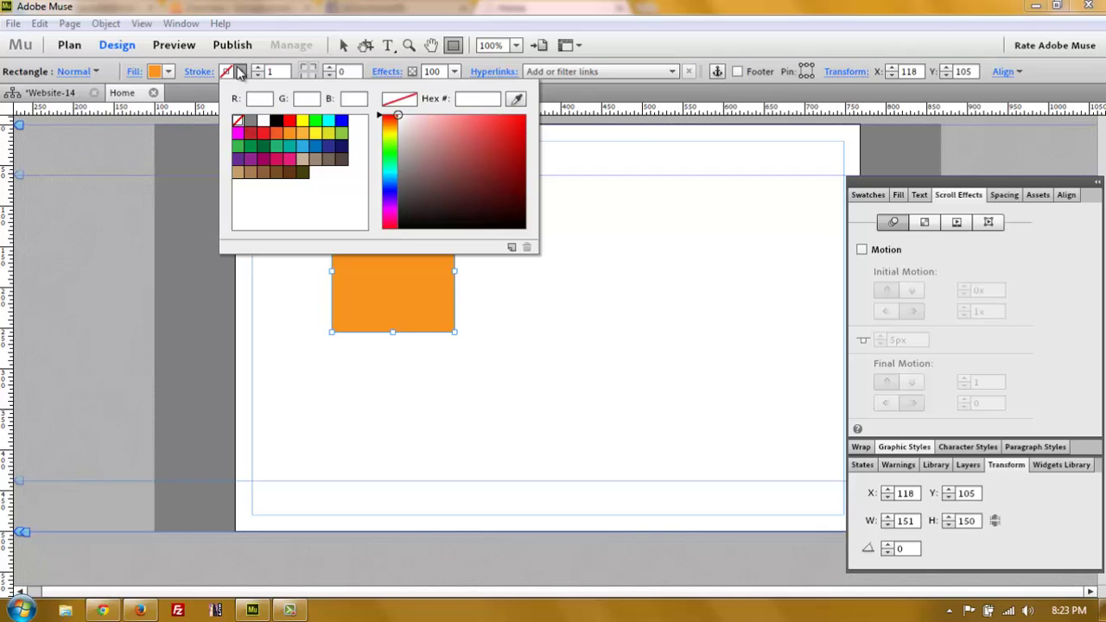
# Move the orange rectangle toward the page's upper-left corner, to about X 43, Y 58
pyautogui.click(343, 45)
pyautogui.moveTo(414, 258); pyautogui.dragTo(353, 221)
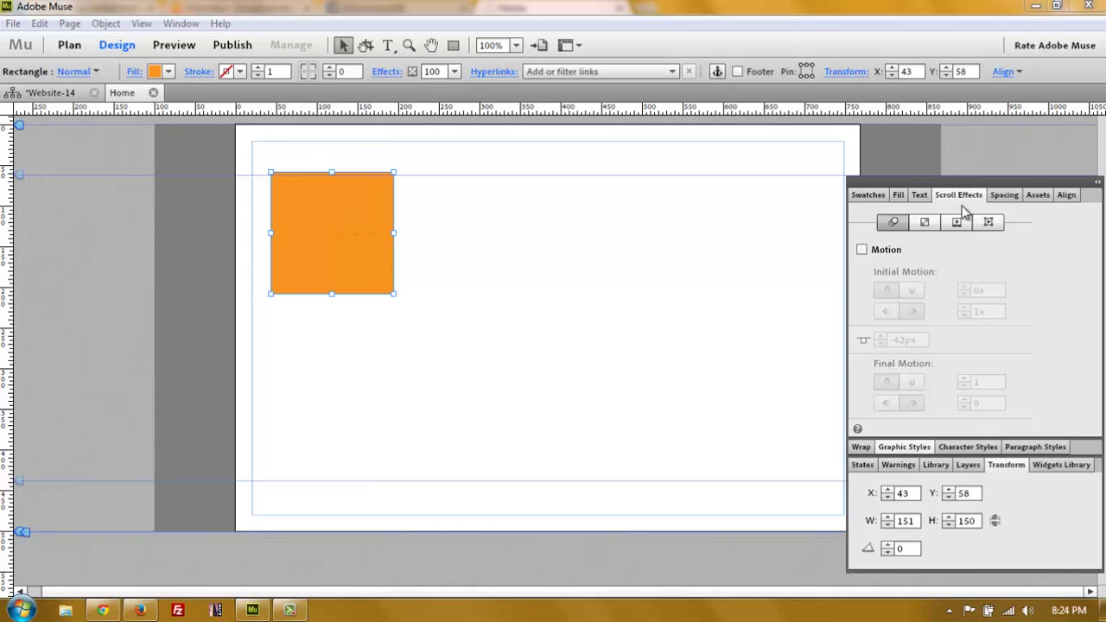
pyautogui.moveTo(959, 188); pyautogui.dragTo(881, 121)
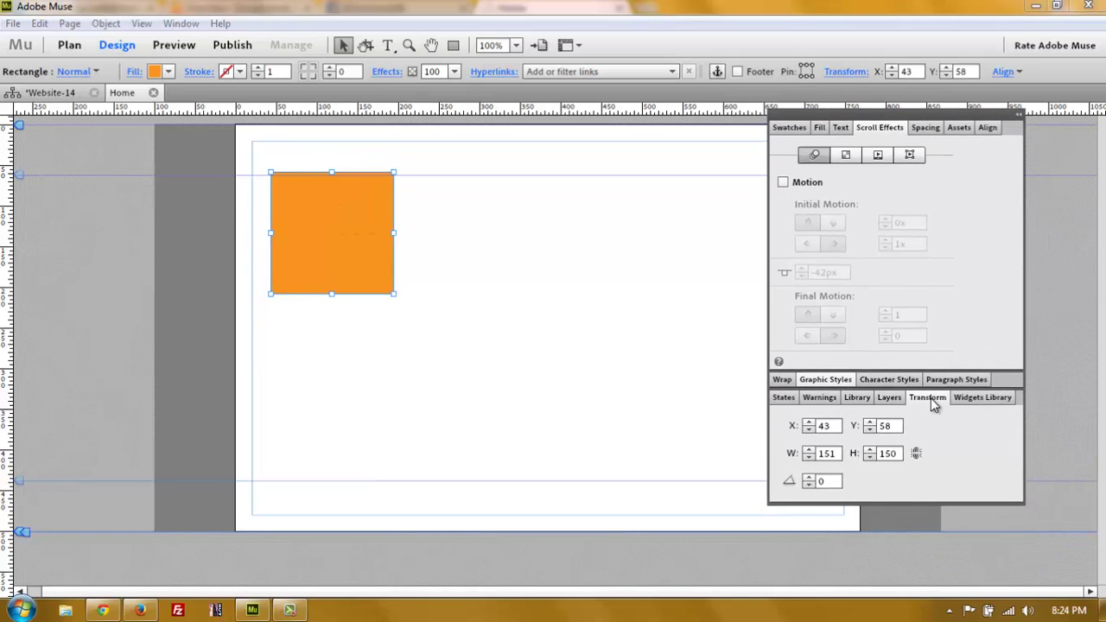
# Enlarge the rectangle to 1440 by 1440 and move it up to the page's top edge, about X -363, Y -1
pyautogui.doubleClick(838, 453)
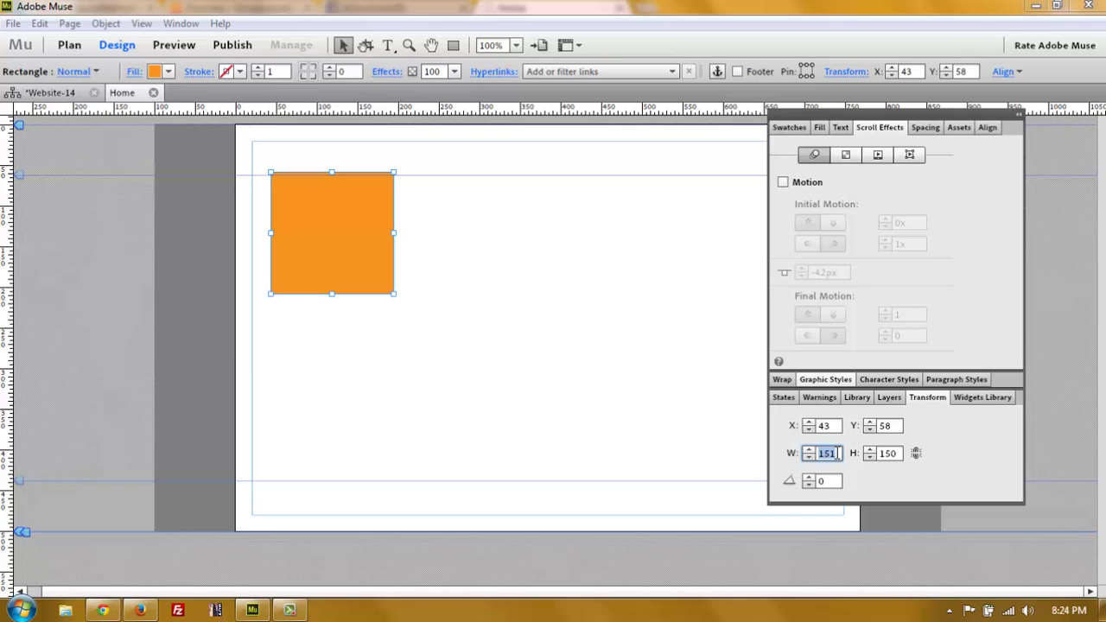
pyautogui.write('144')
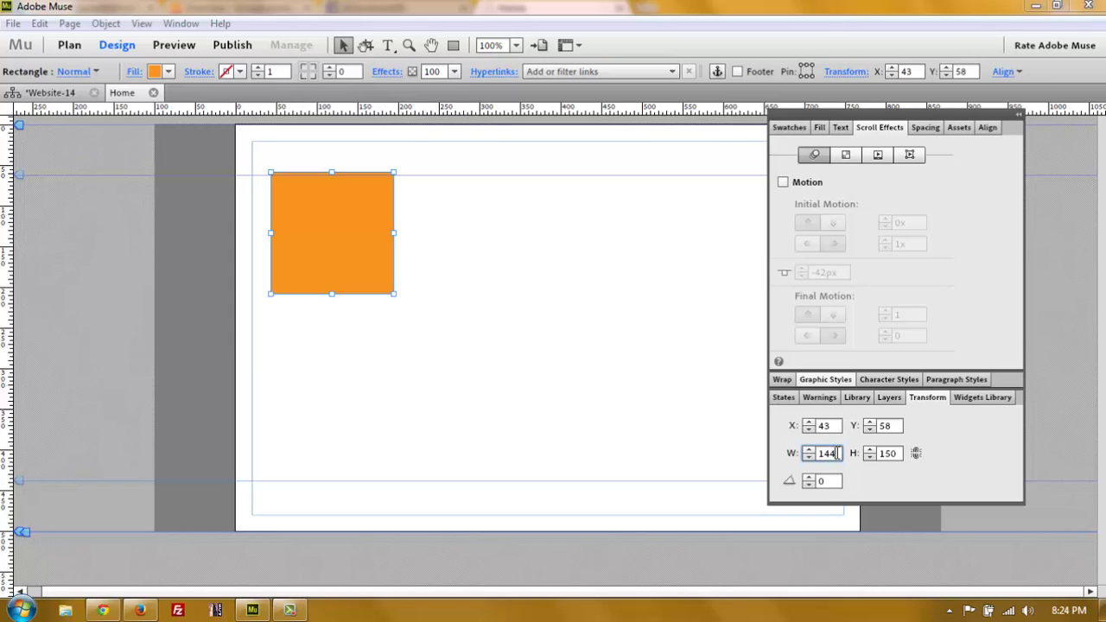
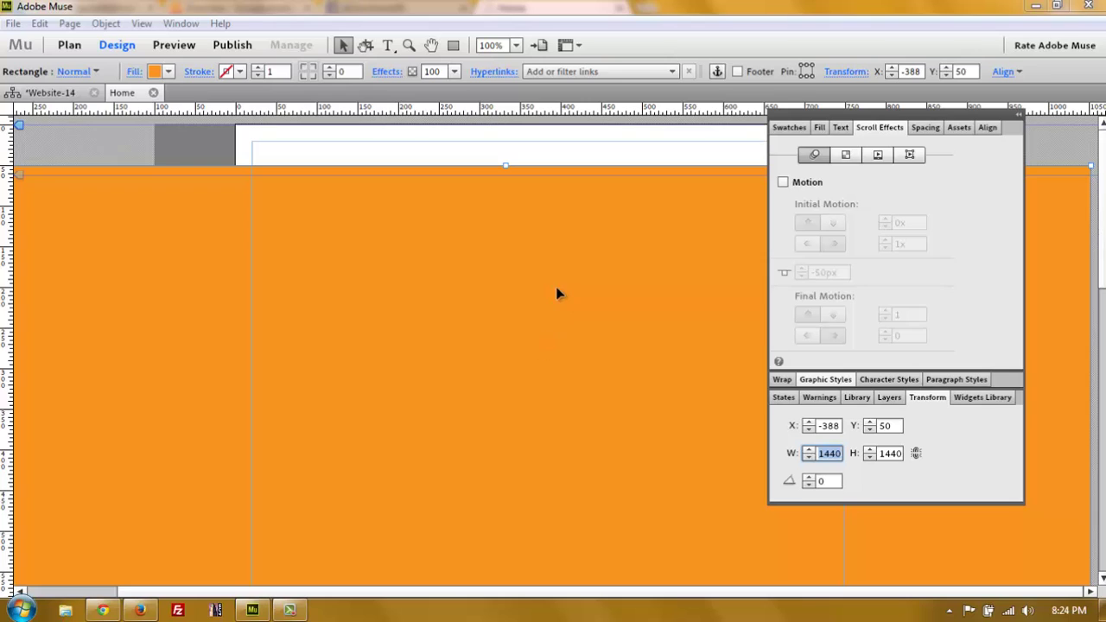
pyautogui.moveTo(602, 341); pyautogui.dragTo(610, 314)
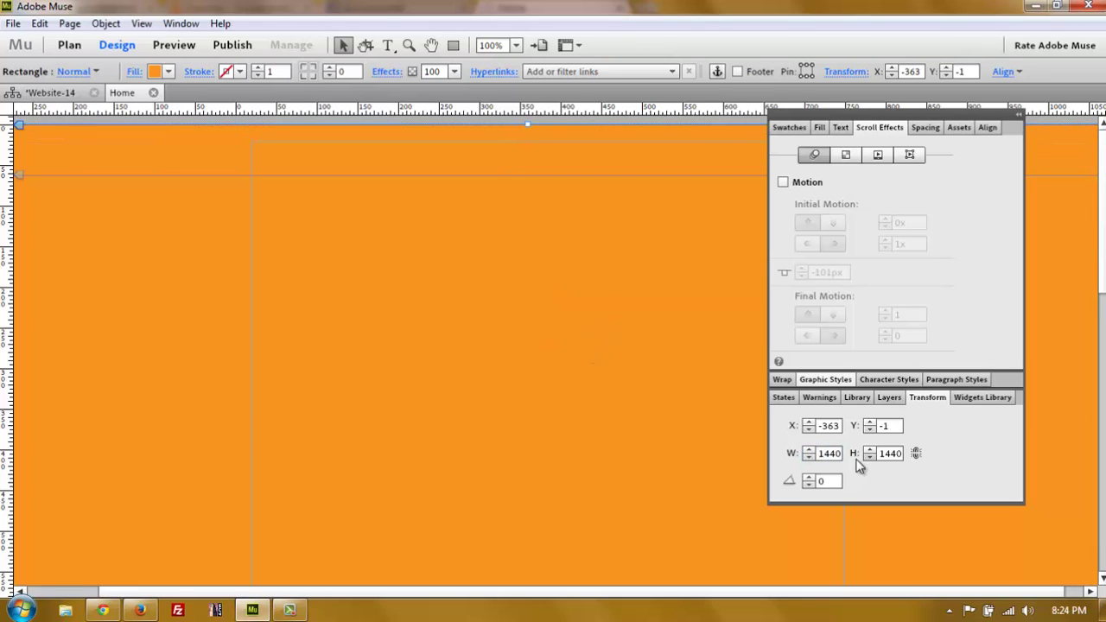
# Try widening the rectangle to 1700, and set its width back to 1440
pyautogui.click(825, 454)
pyautogui.click(886, 454)
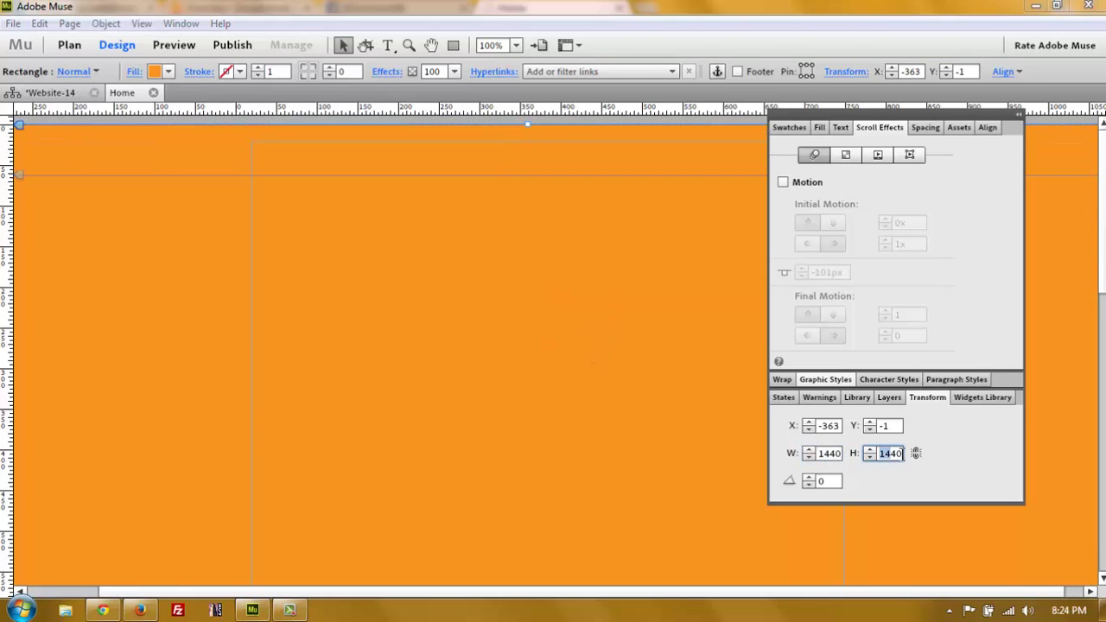
pyautogui.click(828, 453)
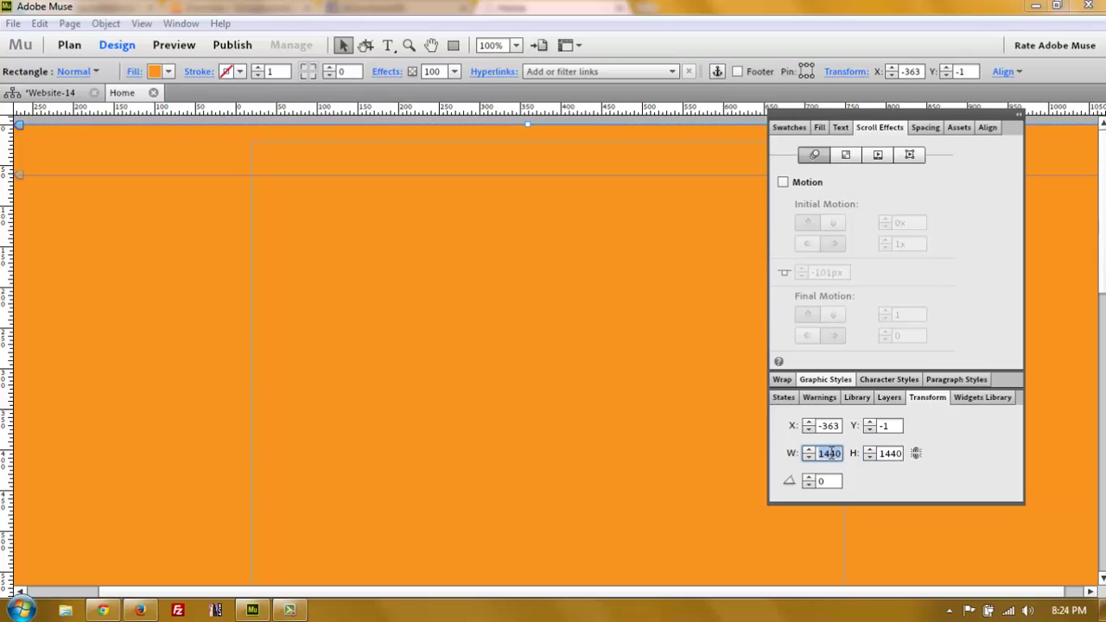
pyautogui.write('1700')
pyautogui.moveTo(821, 457); pyautogui.dragTo(848, 456)
pyautogui.write('1')
pyautogui.press('Return')
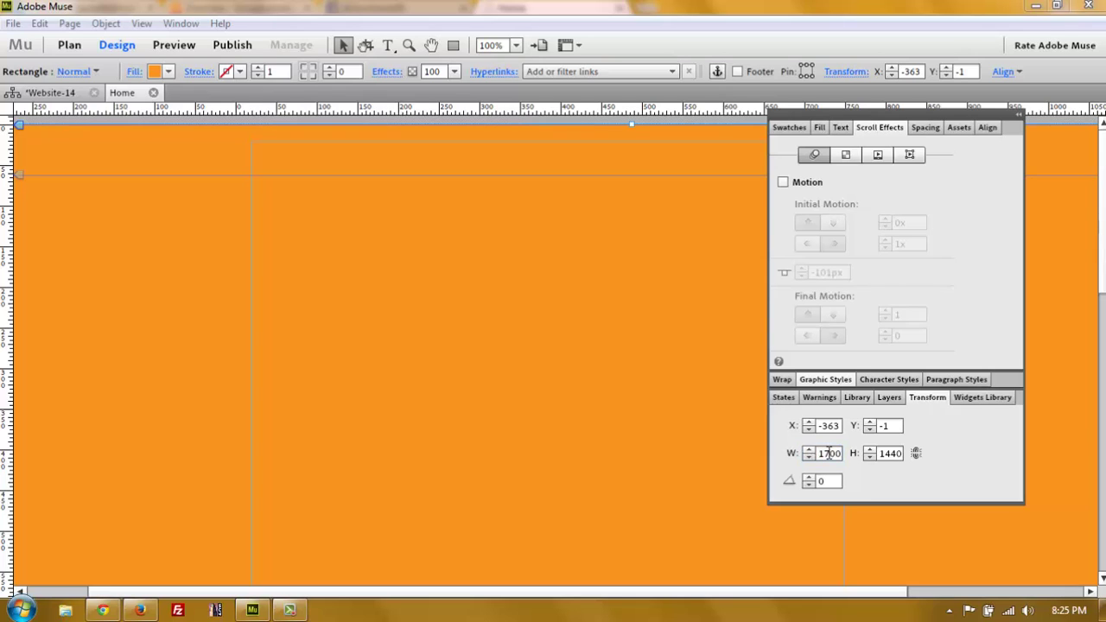
pyautogui.click(829, 453)
pyautogui.write('144')
pyautogui.press('Return')
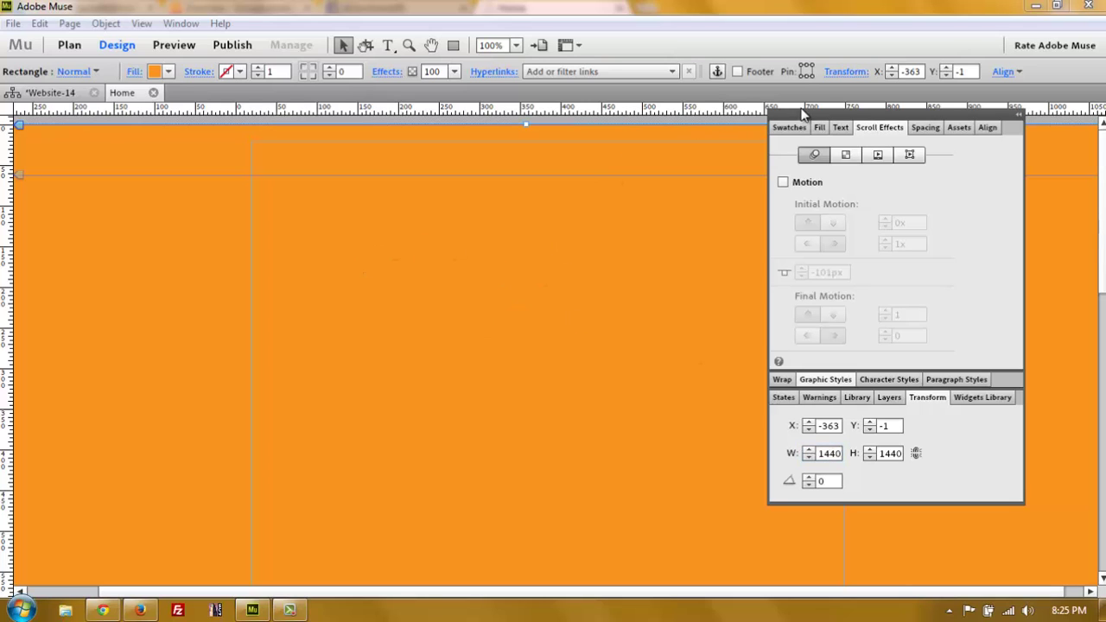
# Shift the floating panels aside and move the orange rectangle to about X -330, Y 20
pyautogui.moveTo(803, 114); pyautogui.dragTo(851, 135)
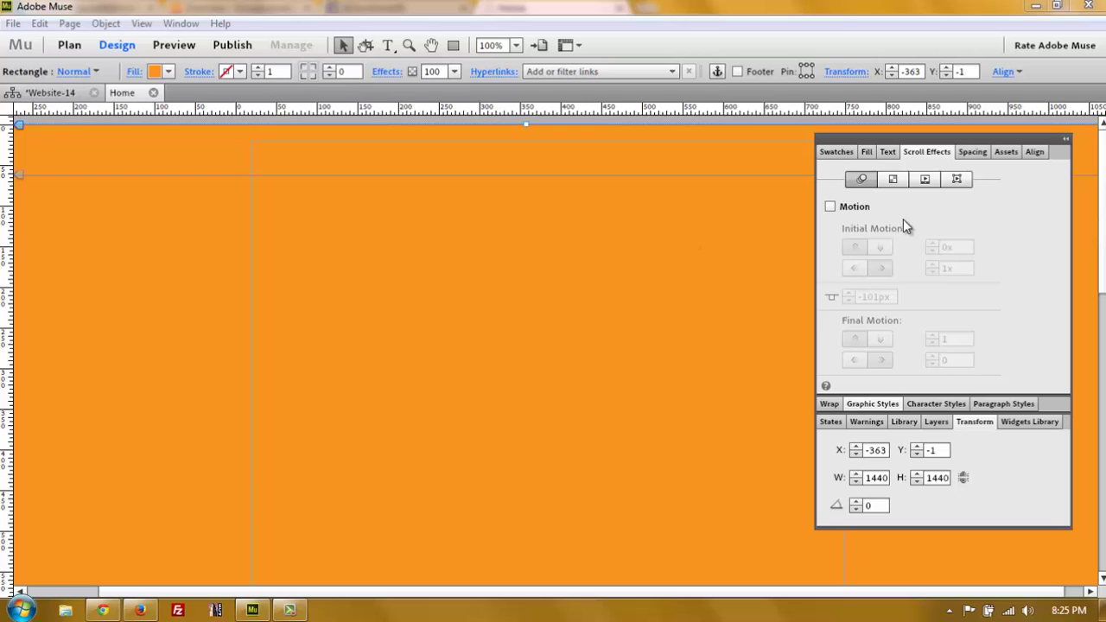
pyautogui.moveTo(564, 207); pyautogui.dragTo(592, 226)
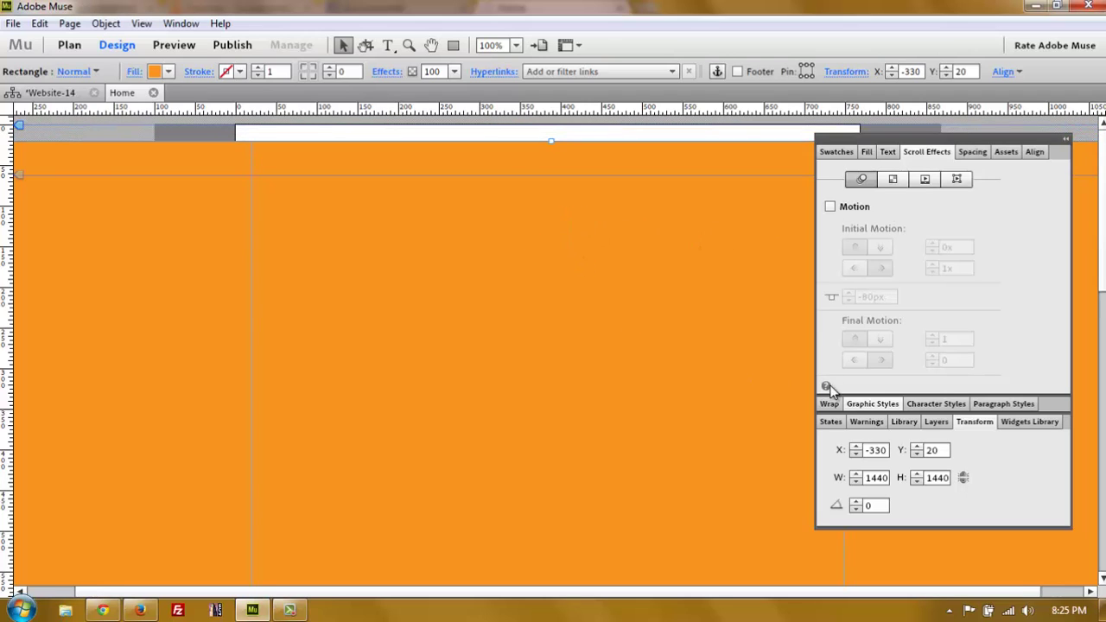
# Set the orange rectangle's Y position to 0 so it sits at the page's top edge
pyautogui.click(946, 451)
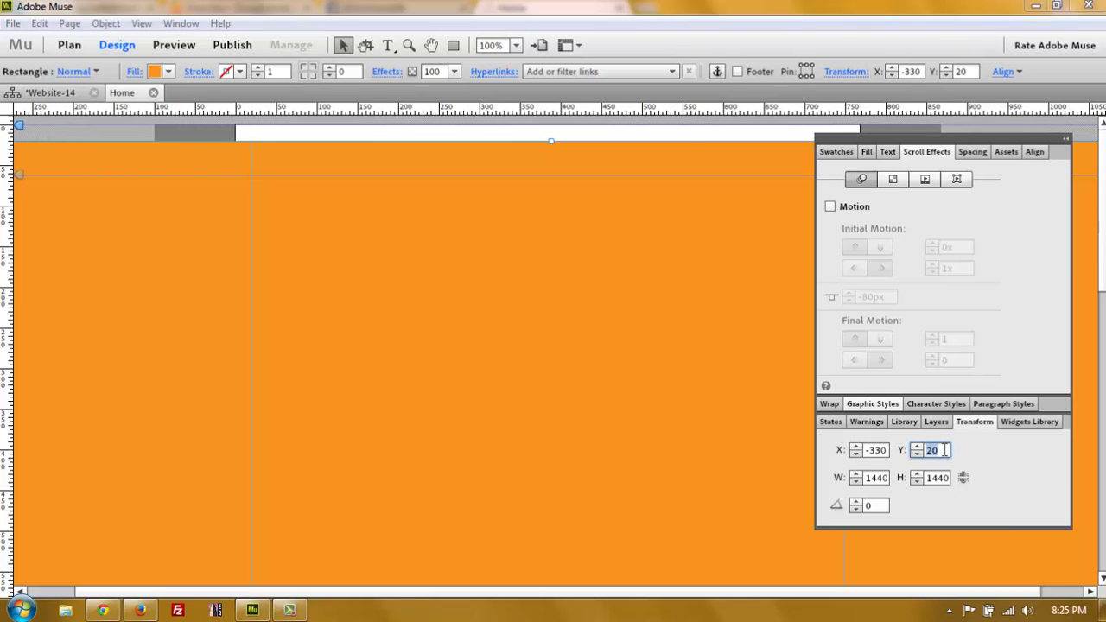
pyautogui.write('0')
pyautogui.press('Return')
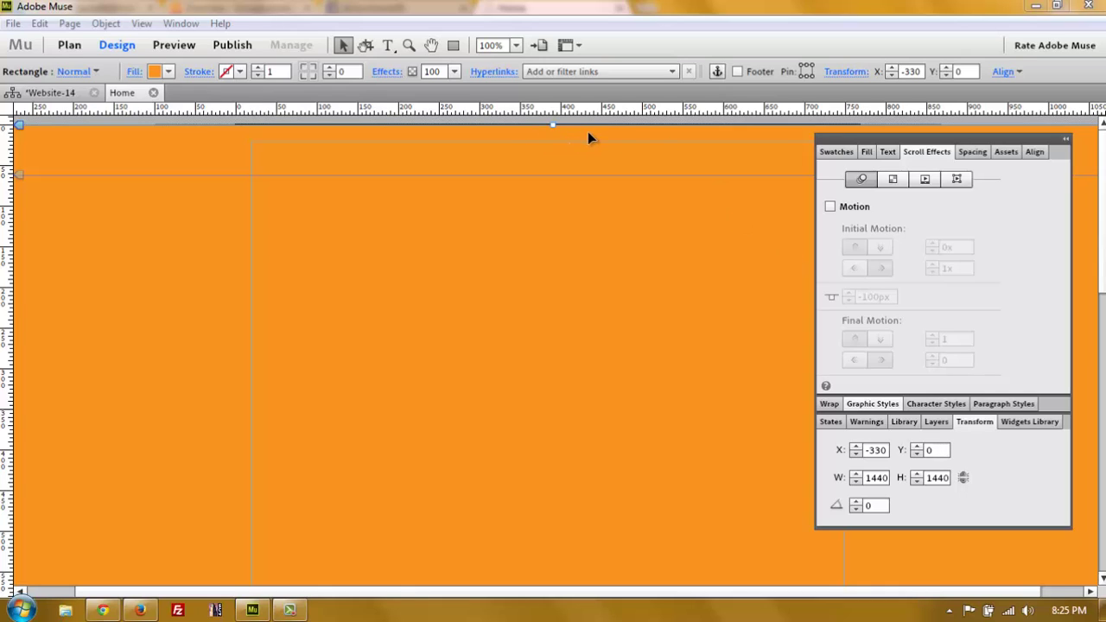
# Center the orange rectangle horizontally on the page, at X -336, and set the zoom to 25%
pyautogui.click(1036, 153)
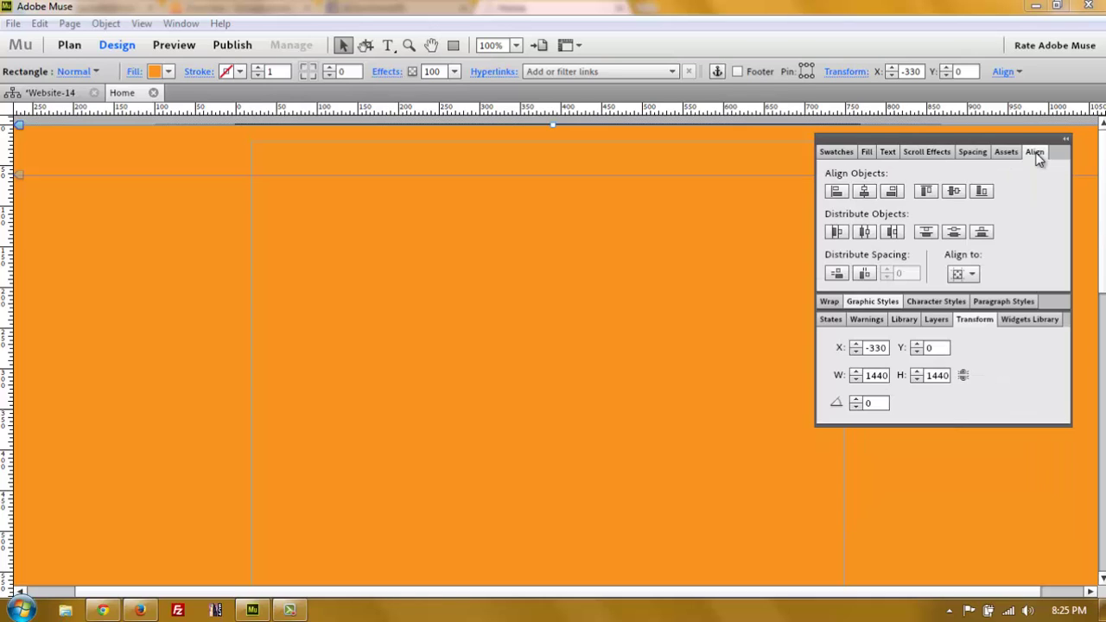
pyautogui.click(970, 274)
pyautogui.click(1000, 310)
pyautogui.click(865, 192)
pyautogui.click(488, 45)
pyautogui.write('25')
pyautogui.press('Return')
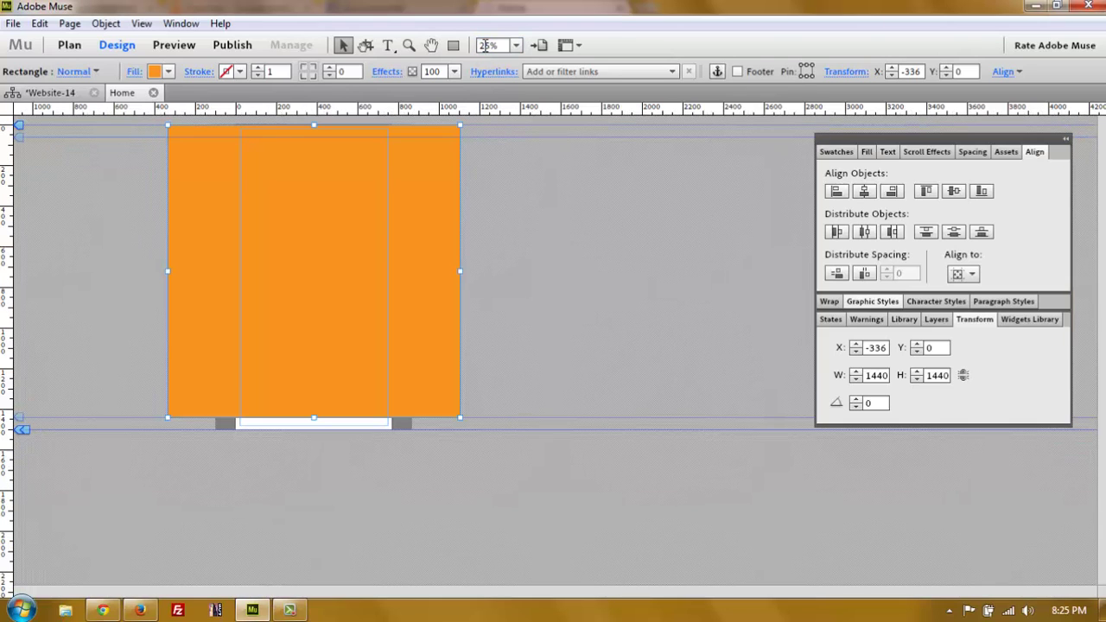
# Set the page's stroke color to none, and leave nothing but the page selected
pyautogui.click(506, 184)
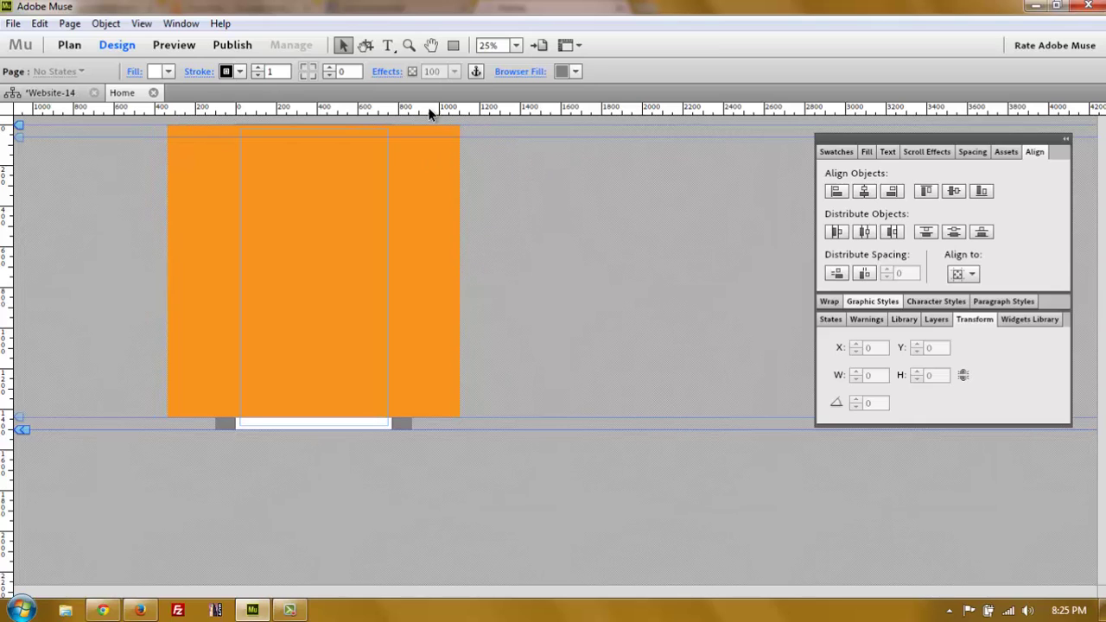
pyautogui.click(242, 72)
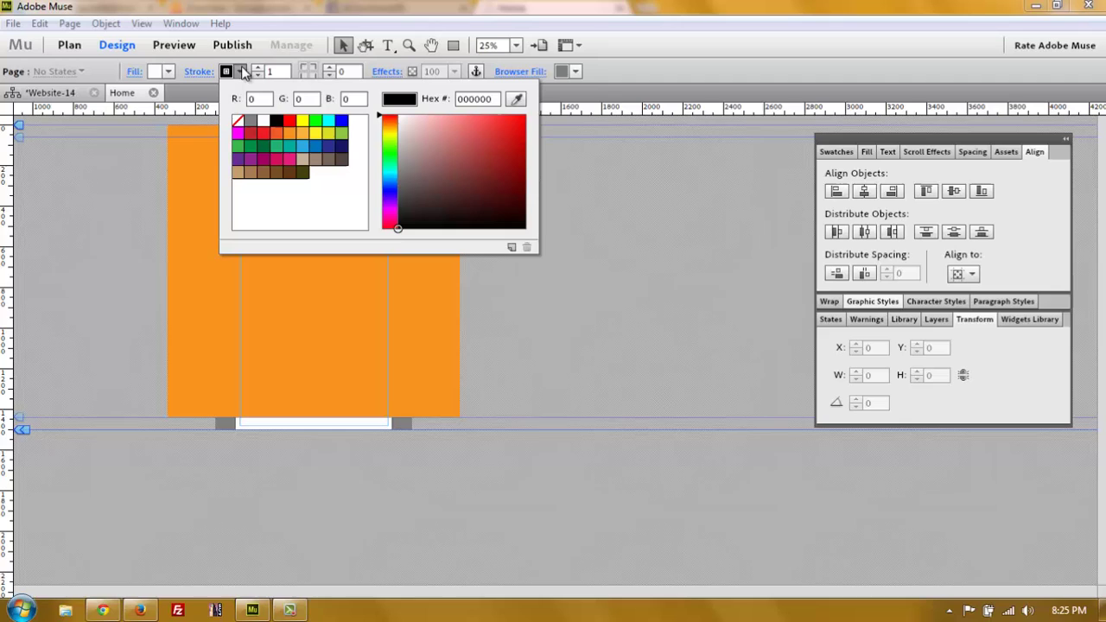
pyautogui.click(240, 126)
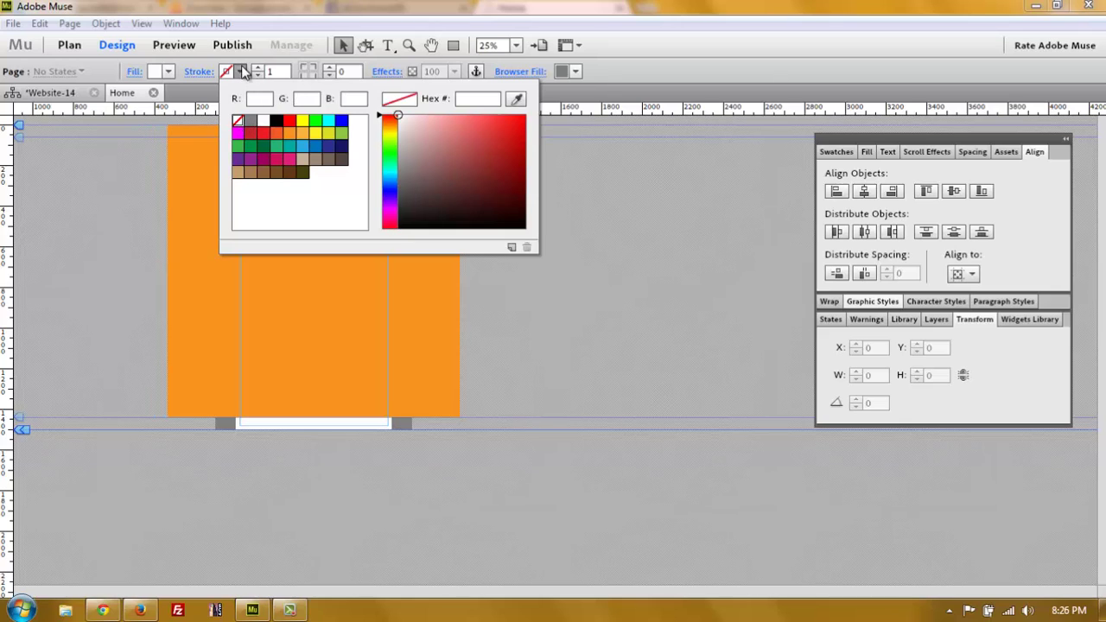
pyautogui.click(431, 185)
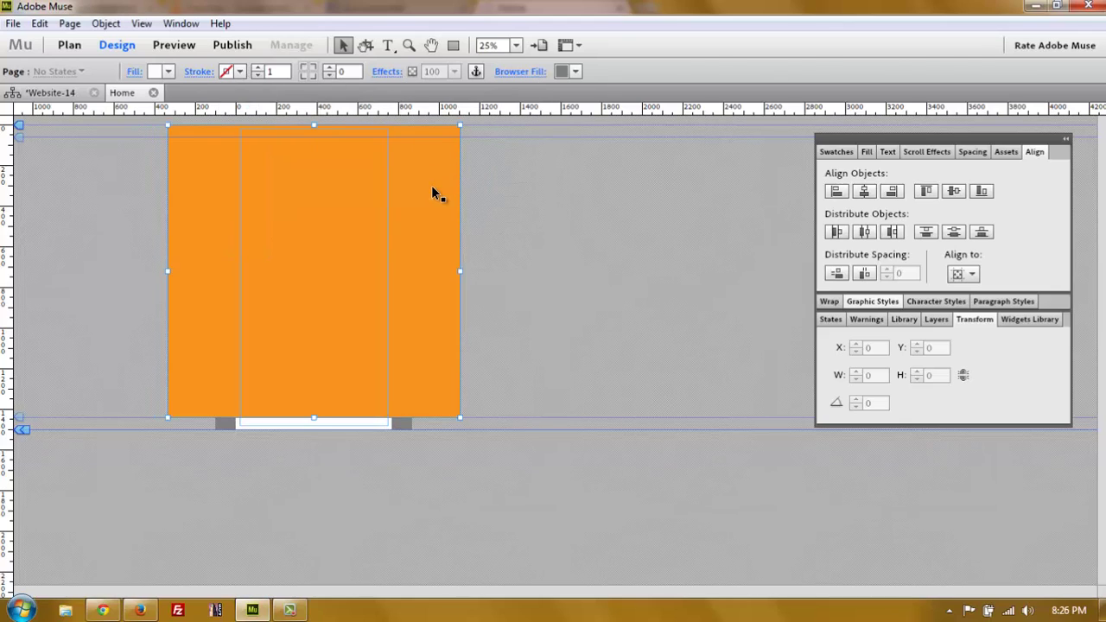
pyautogui.click(533, 184)
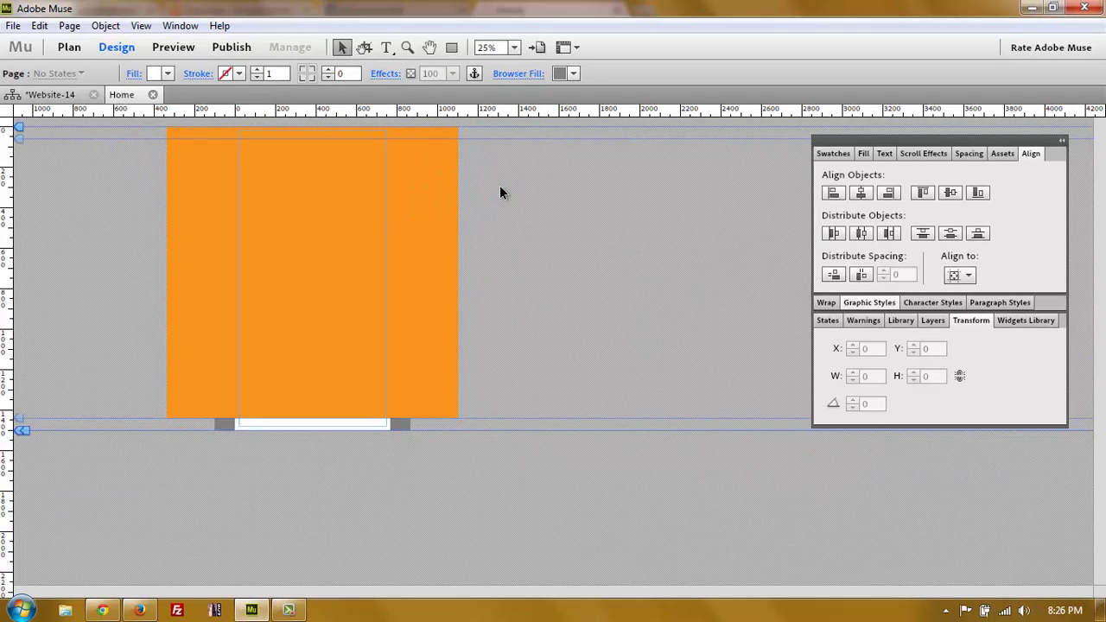
# Add a text frame about 712 by 136 near X 36, Y 192, reading "Some Dummy Text"
pyautogui.click(387, 49)
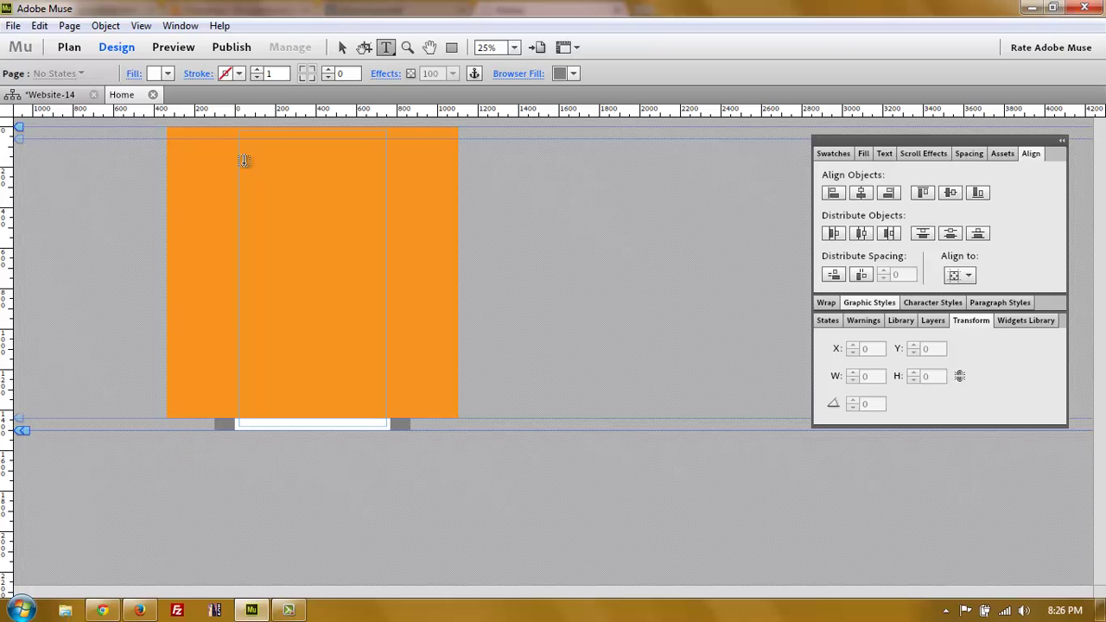
pyautogui.moveTo(242, 165); pyautogui.dragTo(384, 193)
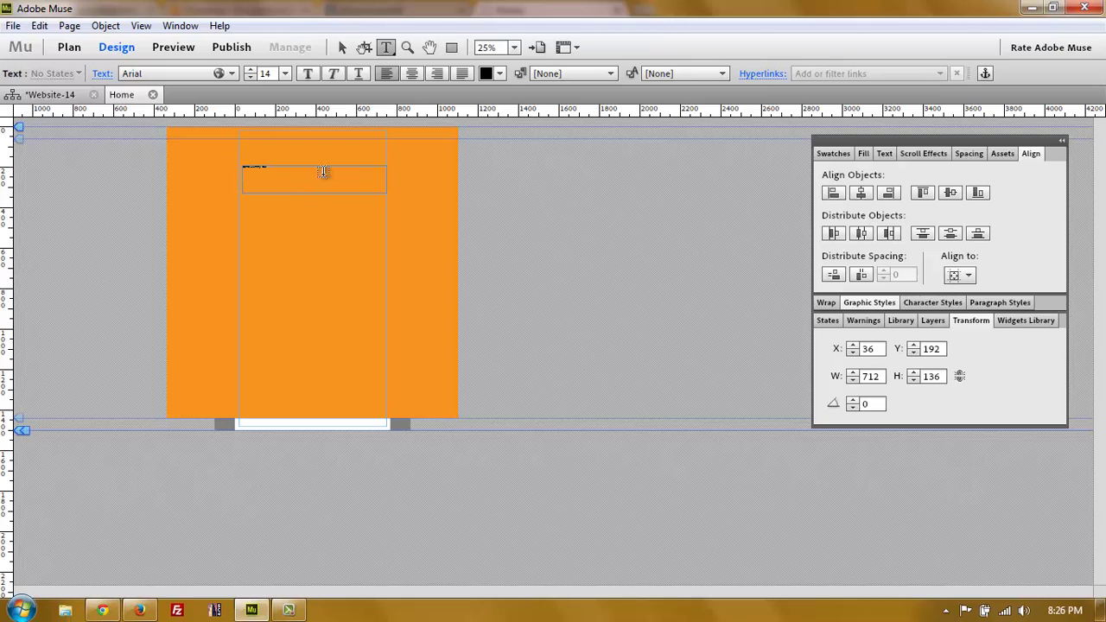
pyautogui.click(342, 48)
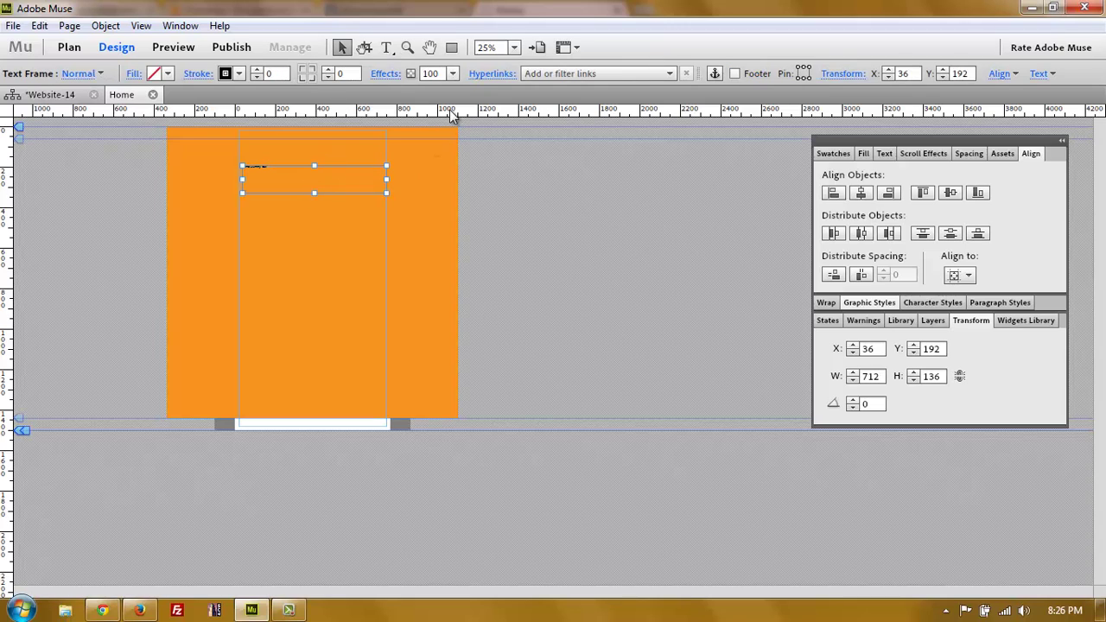
# Change the dummy text's color to white (FFFFFF)
pyautogui.click(387, 47)
pyautogui.click(537, 75)
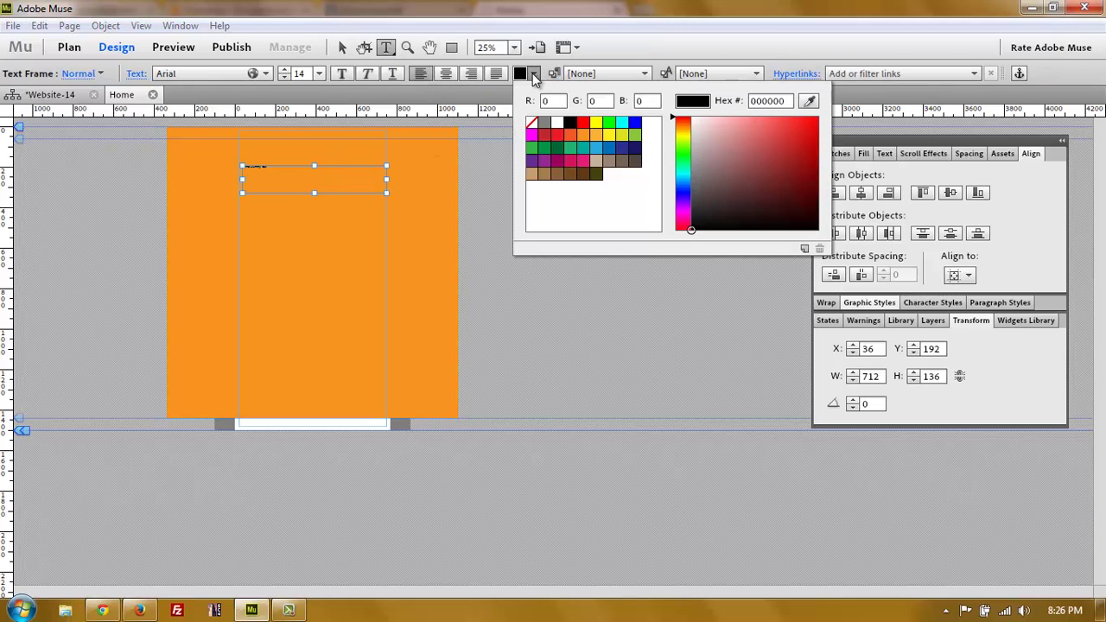
pyautogui.click(558, 122)
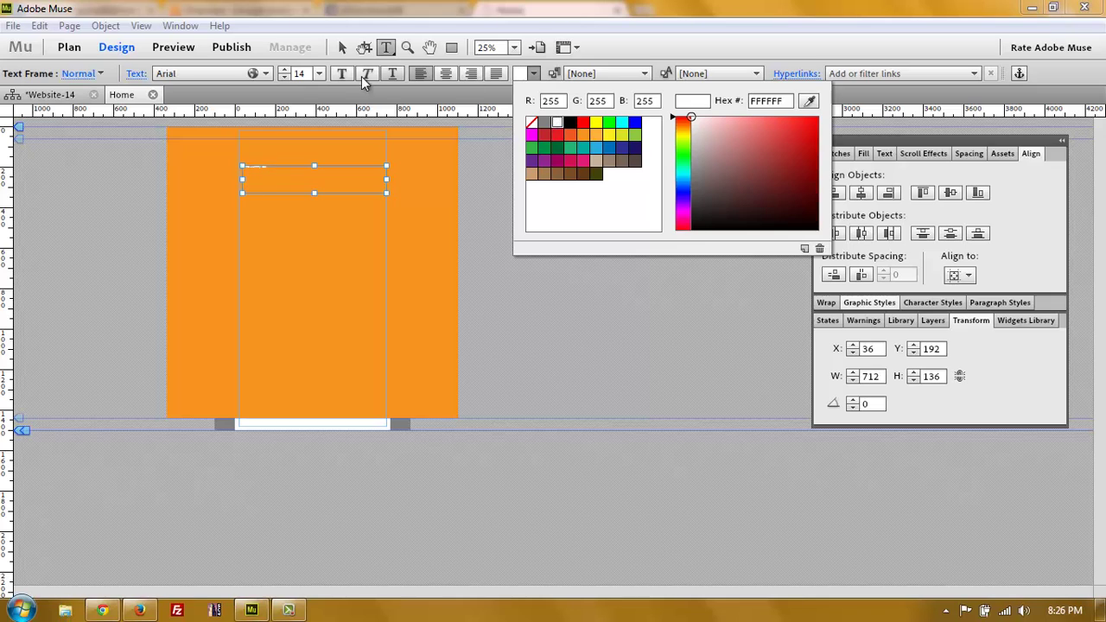
# Increase the dummy text's font size to 84 and center-align it within its frame
pyautogui.click(286, 70)
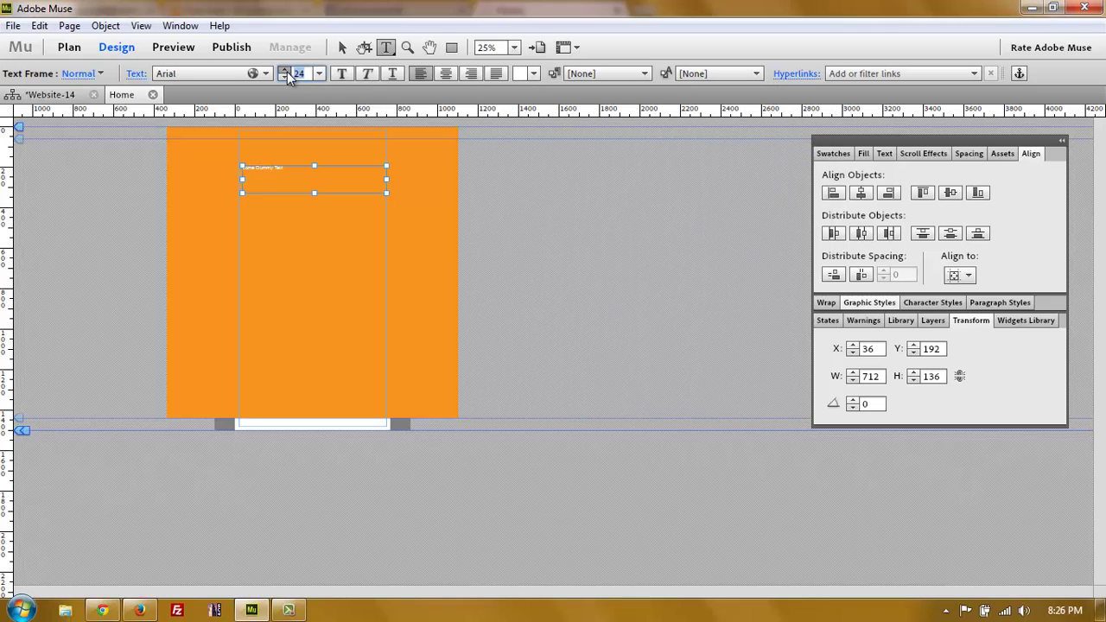
pyautogui.click(287, 70)
pyautogui.click(287, 70)
pyautogui.click(286, 70)
pyautogui.click(286, 70)
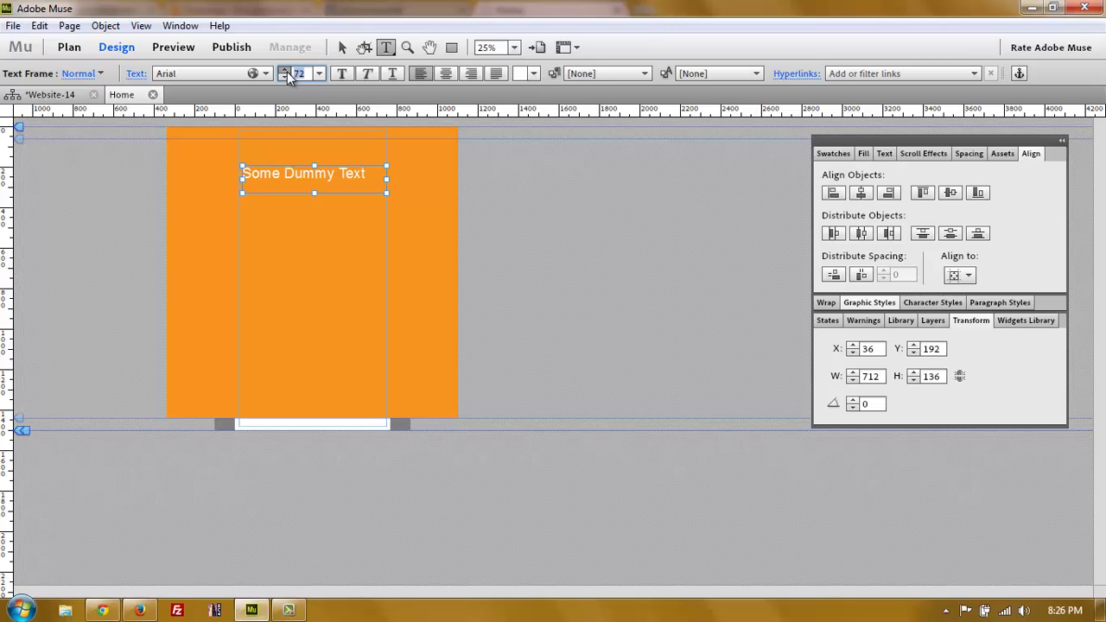
pyautogui.click(286, 71)
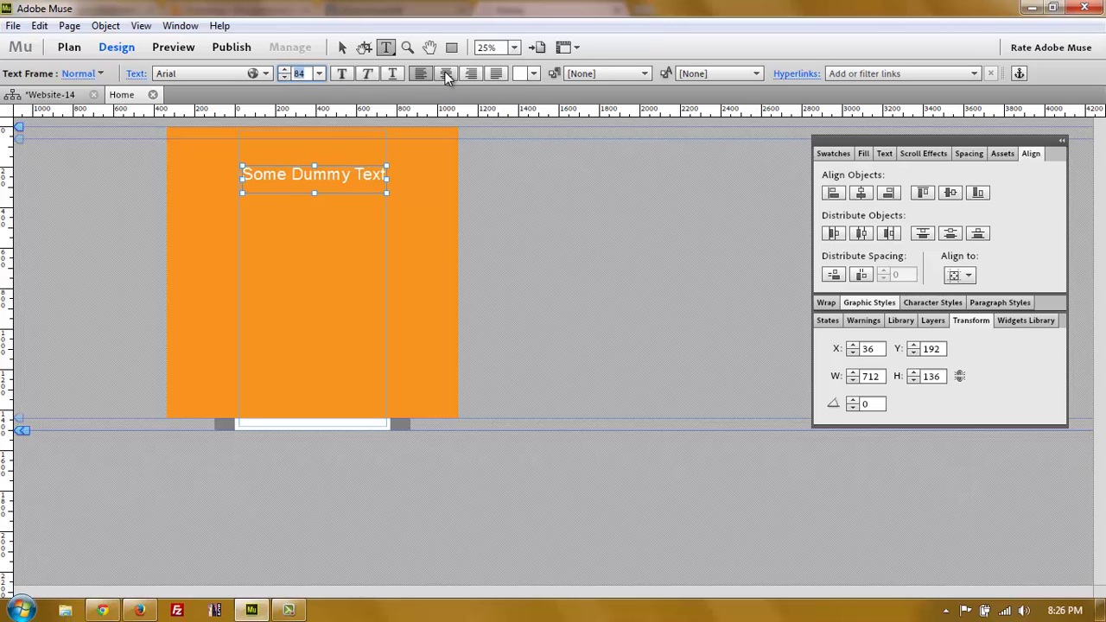
pyautogui.click(448, 76)
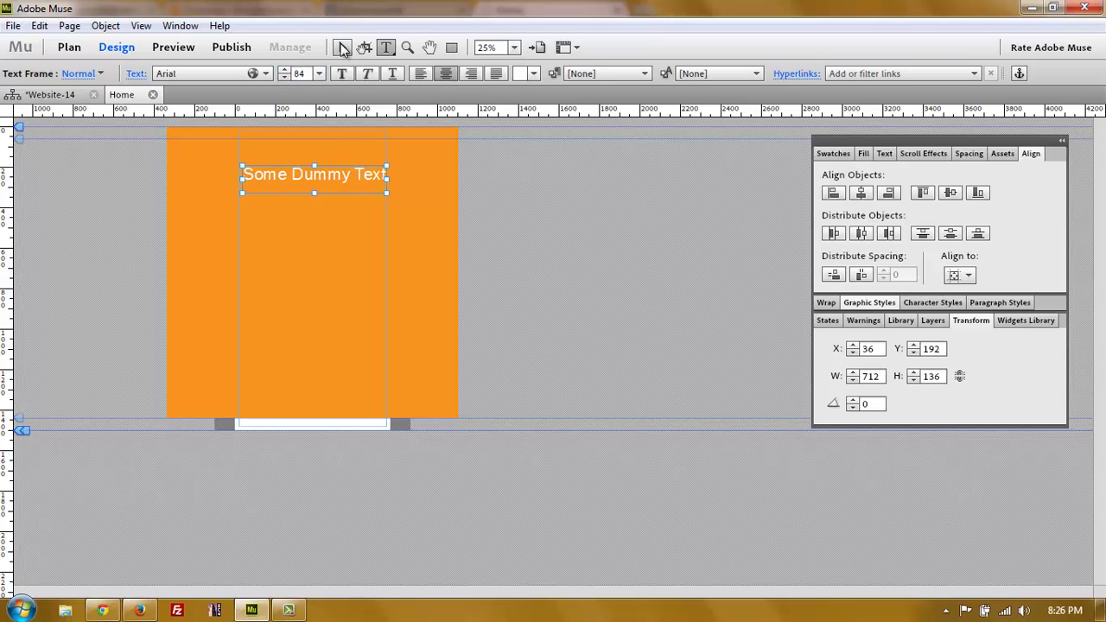
# Extend the text frame's left side to the column guide at X 20, try a width of 952, and return it to 728
pyautogui.click(340, 49)
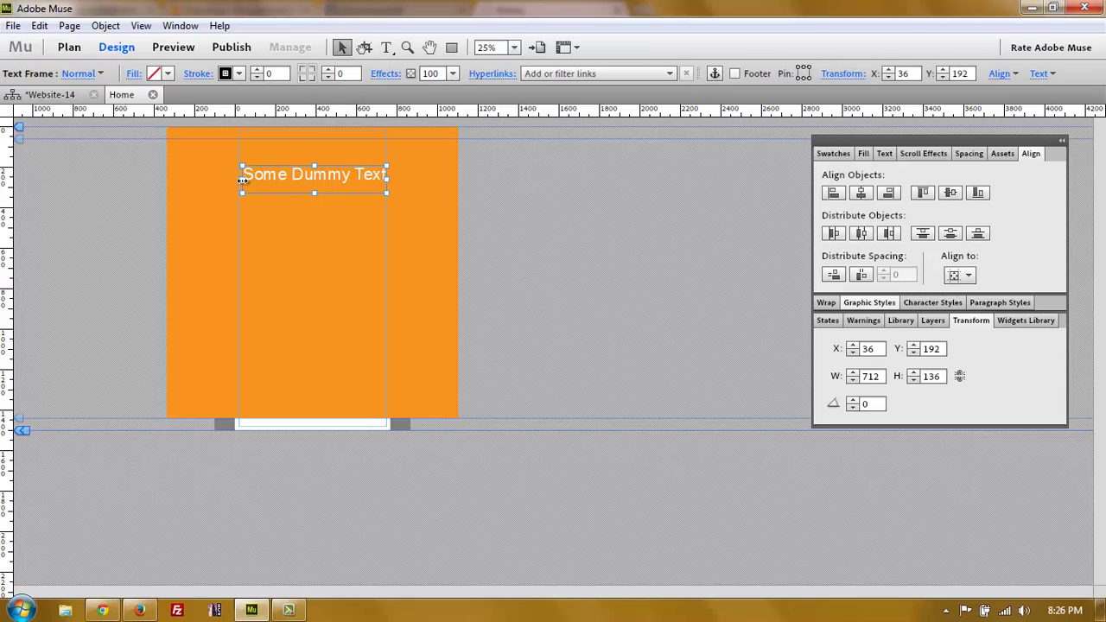
pyautogui.moveTo(242, 179); pyautogui.dragTo(239, 179)
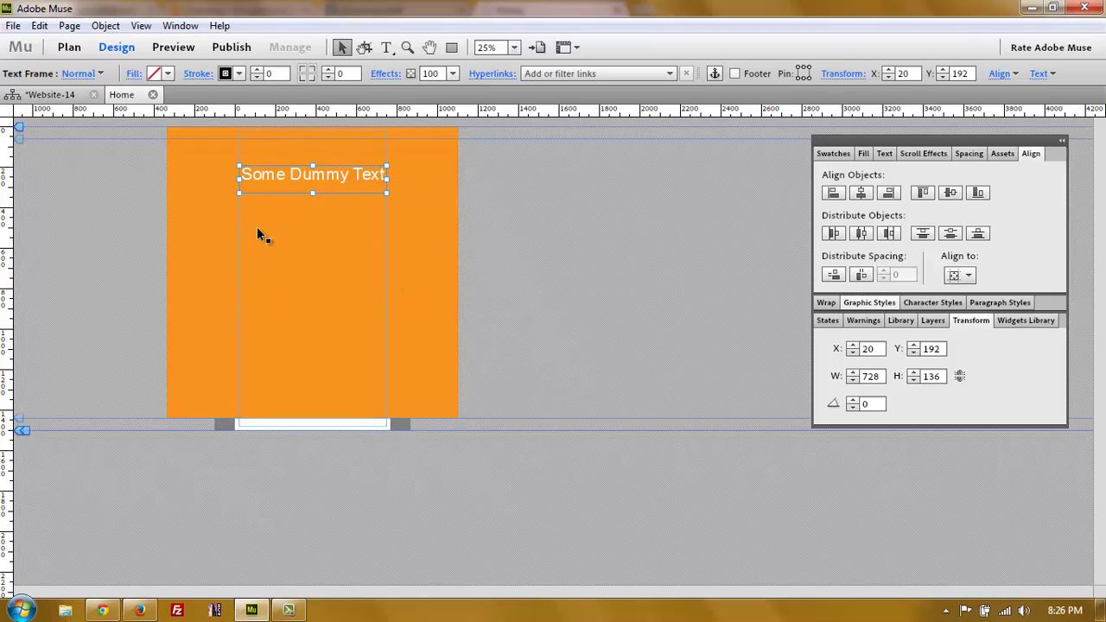
pyautogui.moveTo(387, 179); pyautogui.dragTo(433, 179)
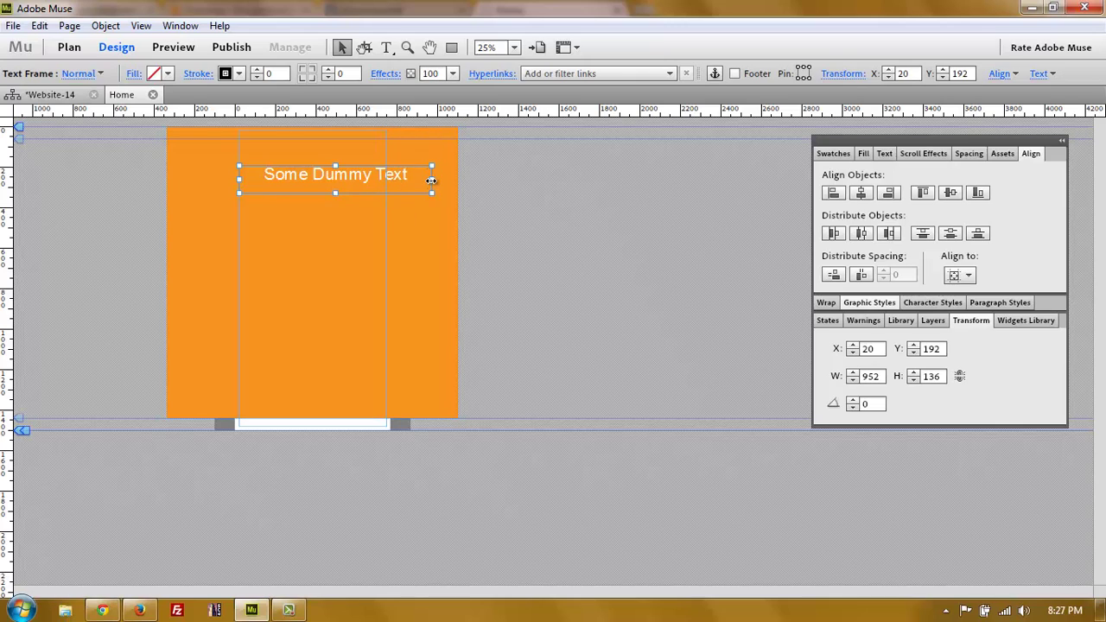
pyautogui.moveTo(430, 180); pyautogui.dragTo(386, 177)
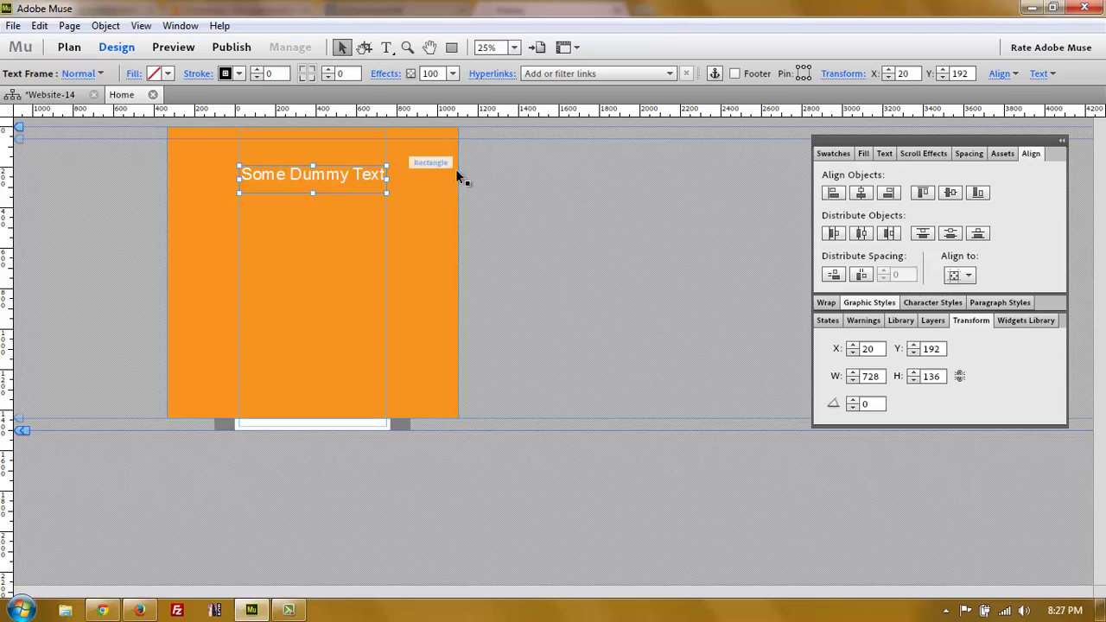
# Select both the rectangle and the text frame, and enable scroll motion on them with a key position of 0px
pyautogui.click(496, 172)
pyautogui.click(357, 178)
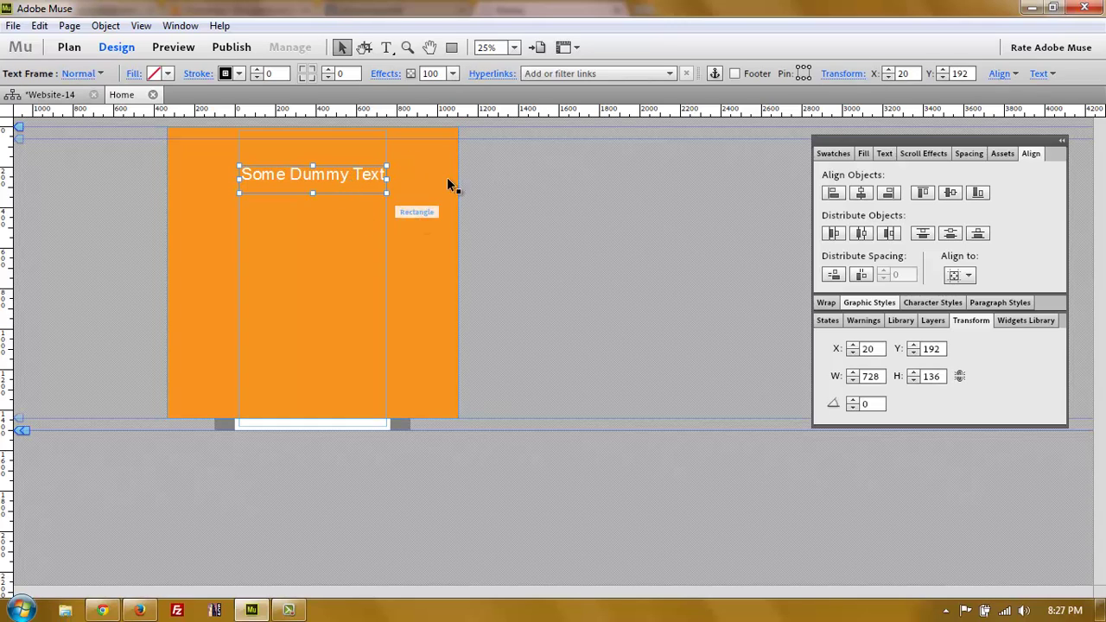
pyautogui.moveTo(484, 156); pyautogui.dragTo(271, 248)
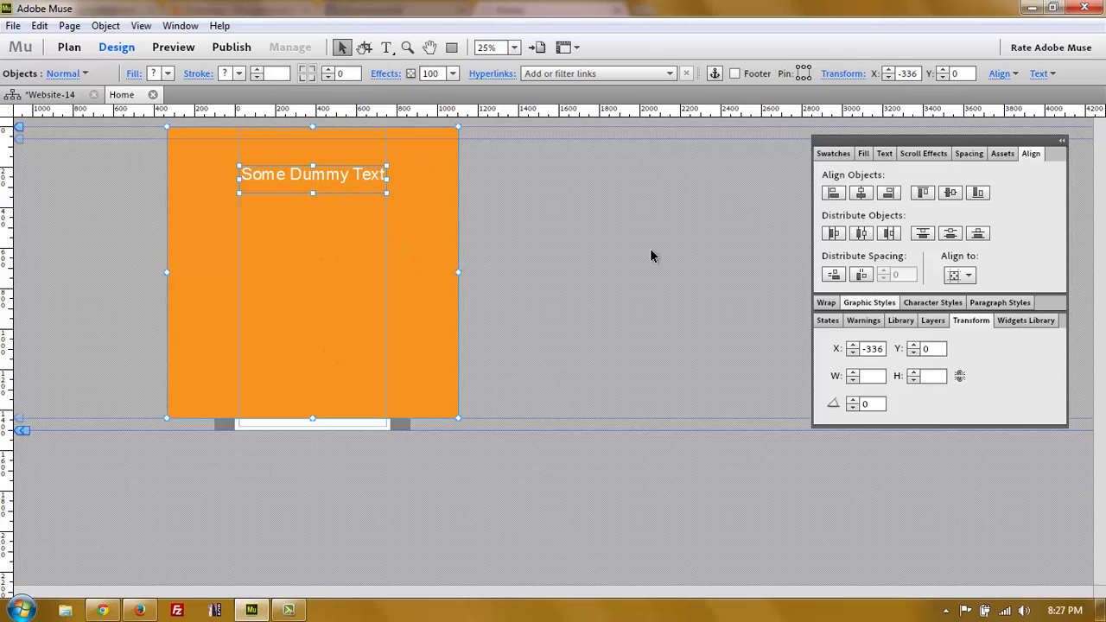
pyautogui.click(913, 156)
pyautogui.moveTo(916, 140); pyautogui.dragTo(695, 63)
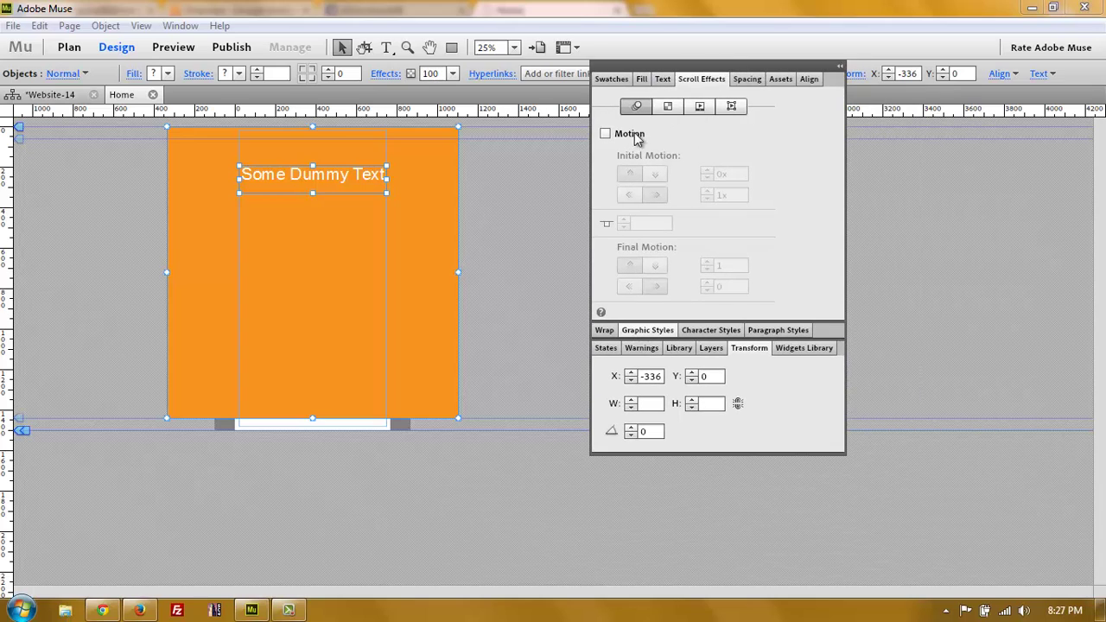
pyautogui.click(607, 136)
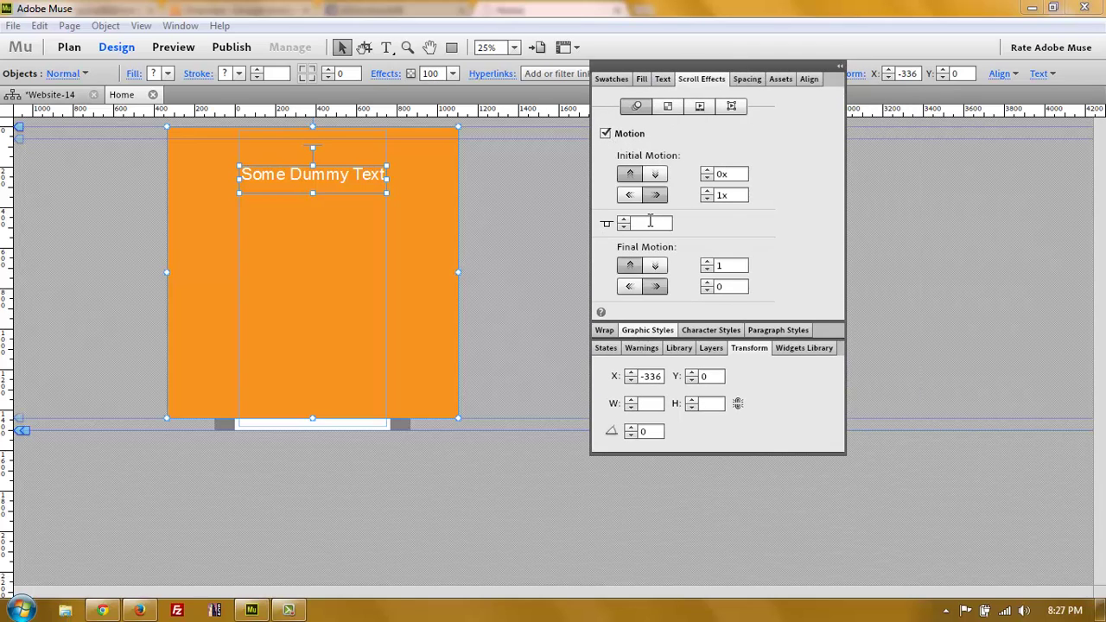
pyautogui.click(650, 223)
pyautogui.write('0px')
# Set the initial motion to 1 vertically and 0 horizontally, keeping the final motion at 1 upward and 0 horizontally
pyautogui.click(733, 173)
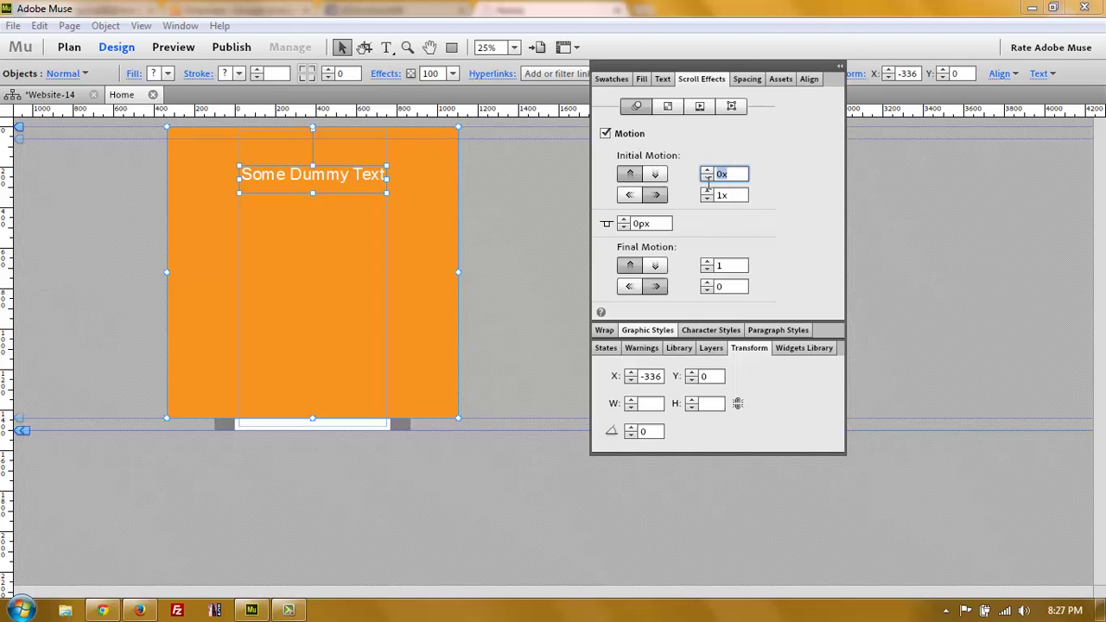
pyautogui.write('1')
pyautogui.click(737, 195)
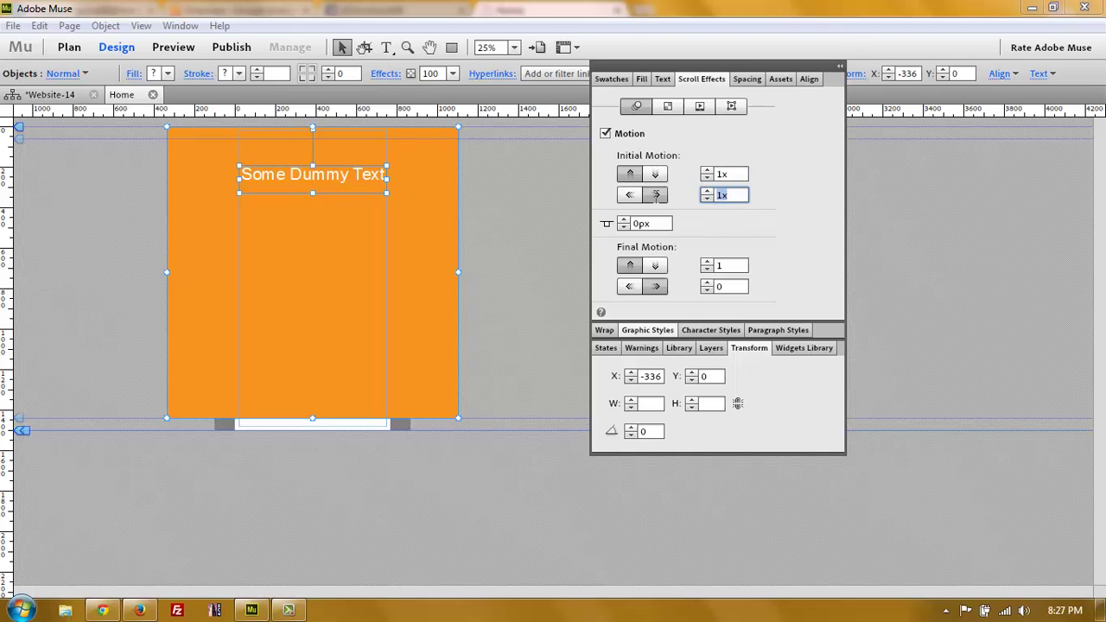
pyautogui.write('0')
pyautogui.click(719, 266)
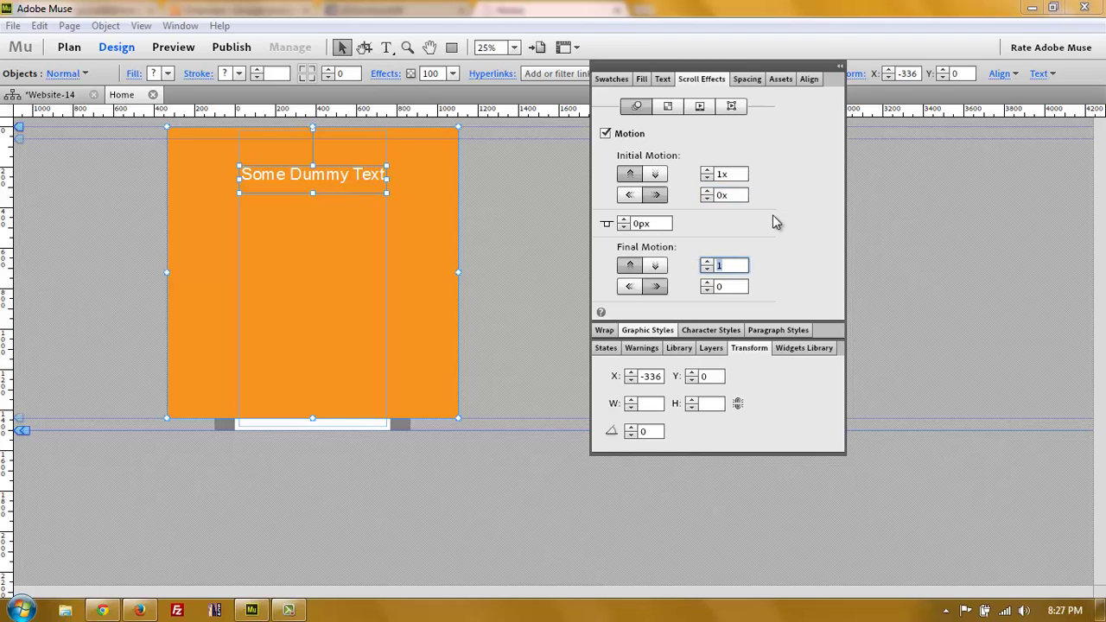
pyautogui.click(742, 287)
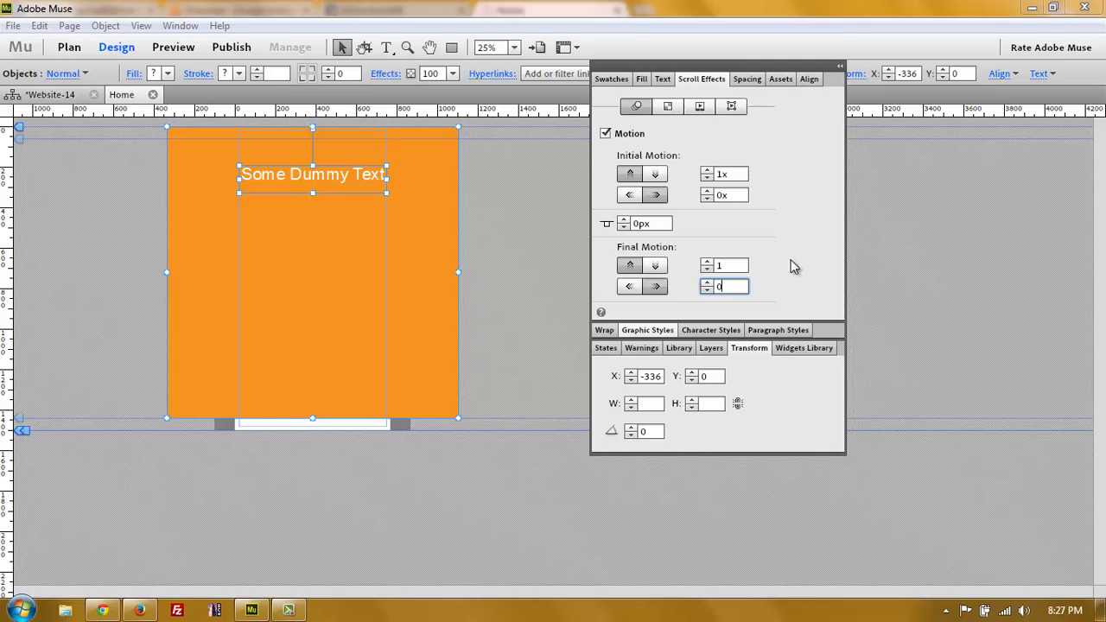
# Try an initial horizontal motion of 1, set it back to 0 with vertical at 1, and reselect both objects
pyautogui.click(645, 191)
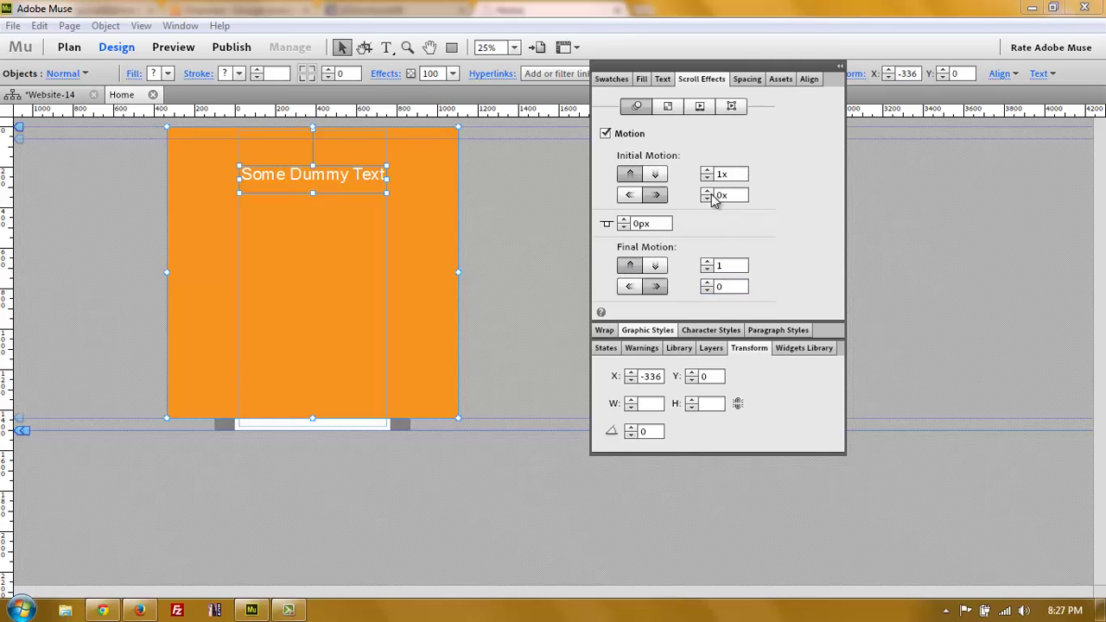
pyautogui.click(730, 266)
pyautogui.doubleClick(733, 196)
pyautogui.write('1')
pyautogui.doubleClick(727, 175)
pyautogui.write('1')
pyautogui.press('Tab')
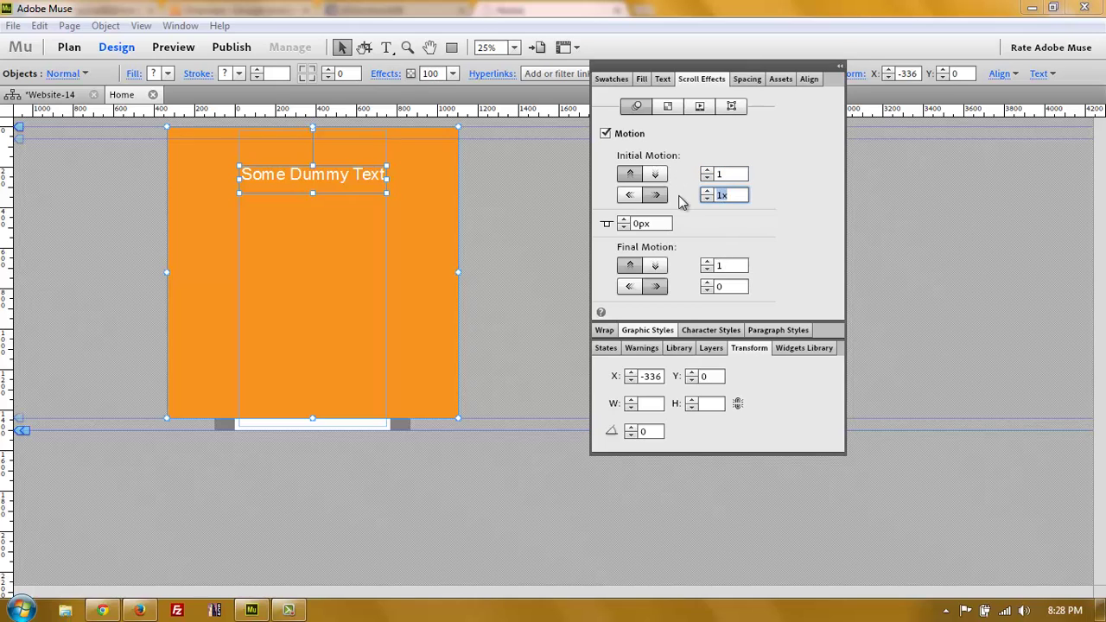
pyautogui.write('0')
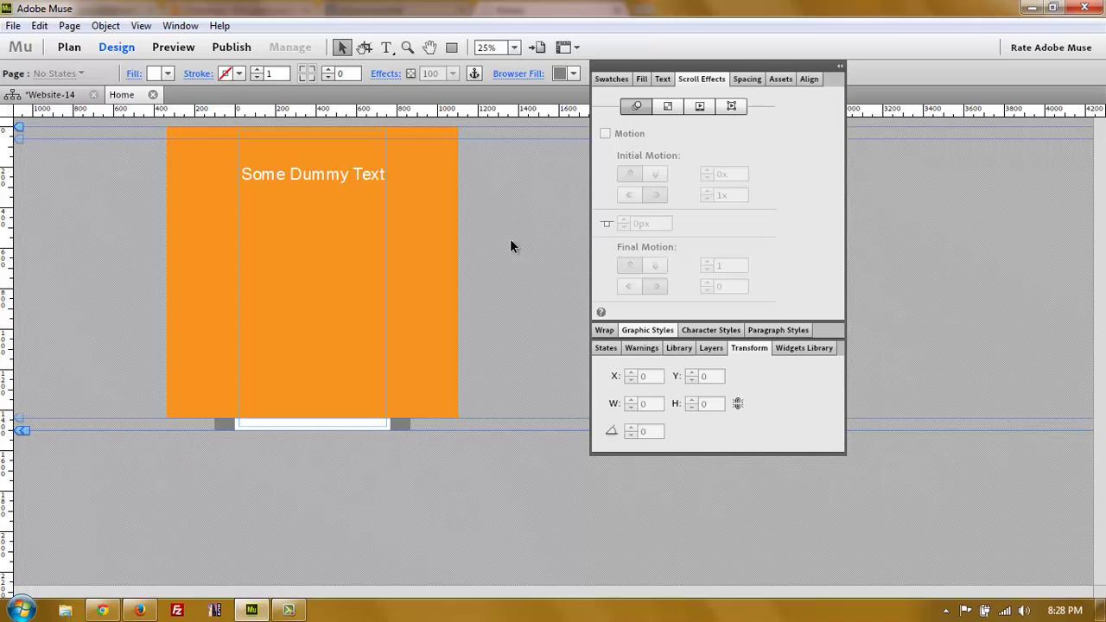
pyautogui.hotkey('ctrl', 'a')
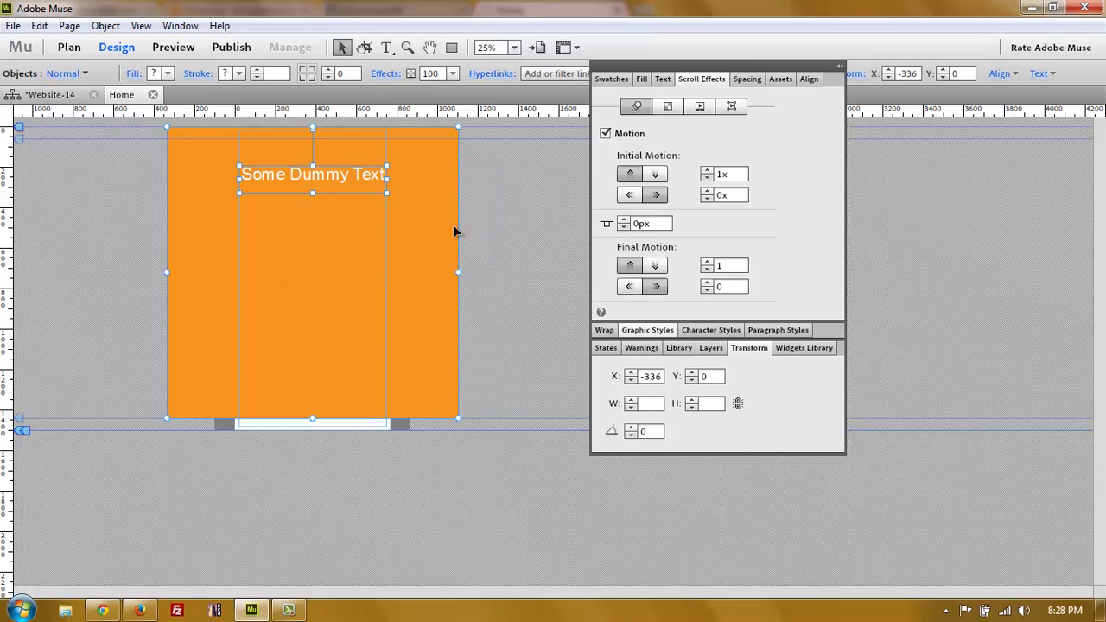
# Preview the whole site in the browser, restore the browser window down, and resize its width to check the centered layout
pyautogui.click(14, 26)
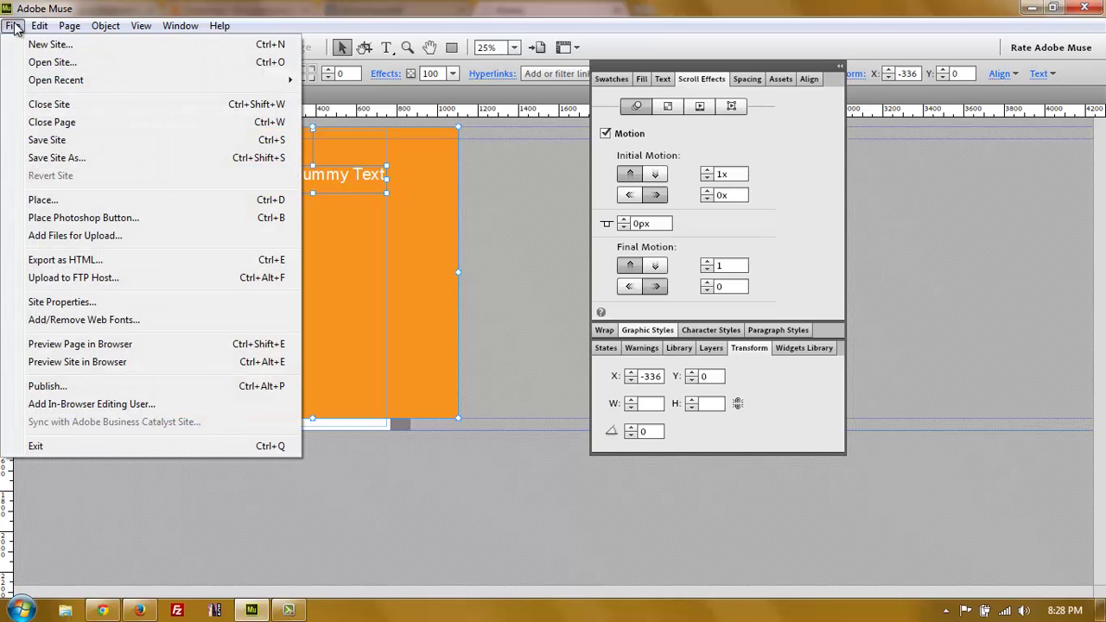
pyautogui.click(89, 362)
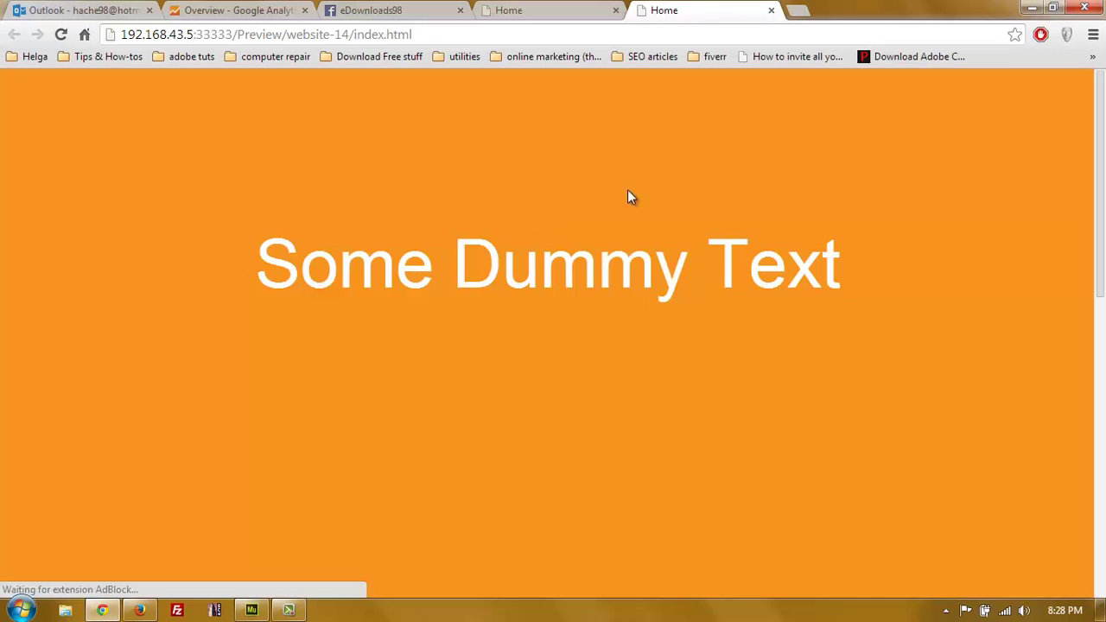
pyautogui.moveTo(1101, 190)
pyautogui.mouseDown()
pyautogui.moveTo(1102, 364)
pyautogui.moveTo(1102, 190)
pyautogui.mouseUp()
pyautogui.click(1053, 7)
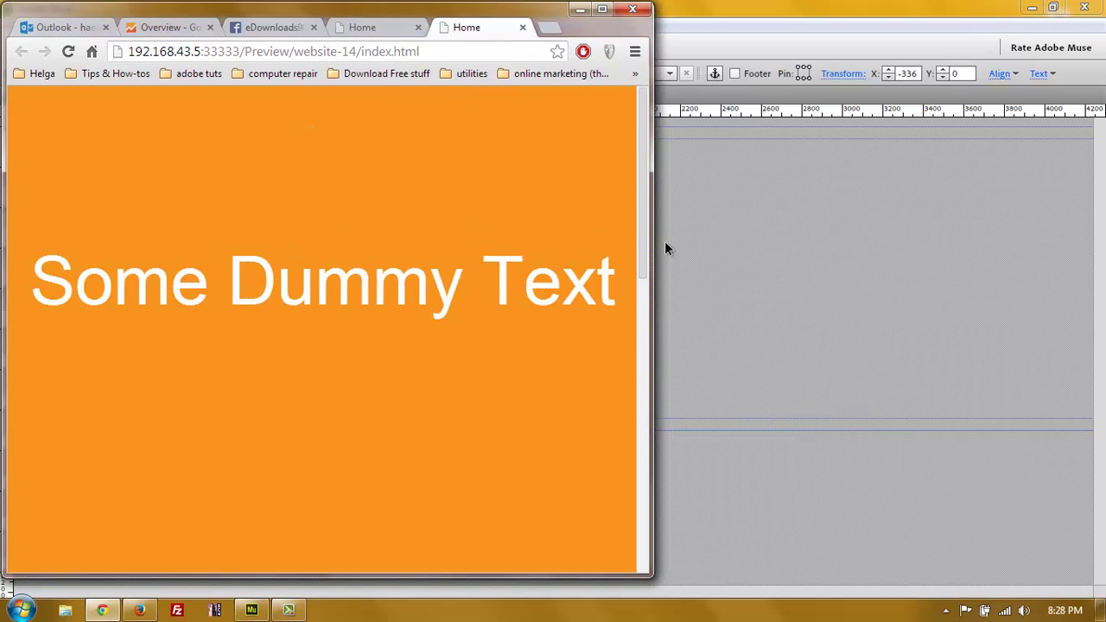
pyautogui.moveTo(653, 239); pyautogui.dragTo(724, 313)
pyautogui.moveTo(870, 291); pyautogui.dragTo(749, 346)
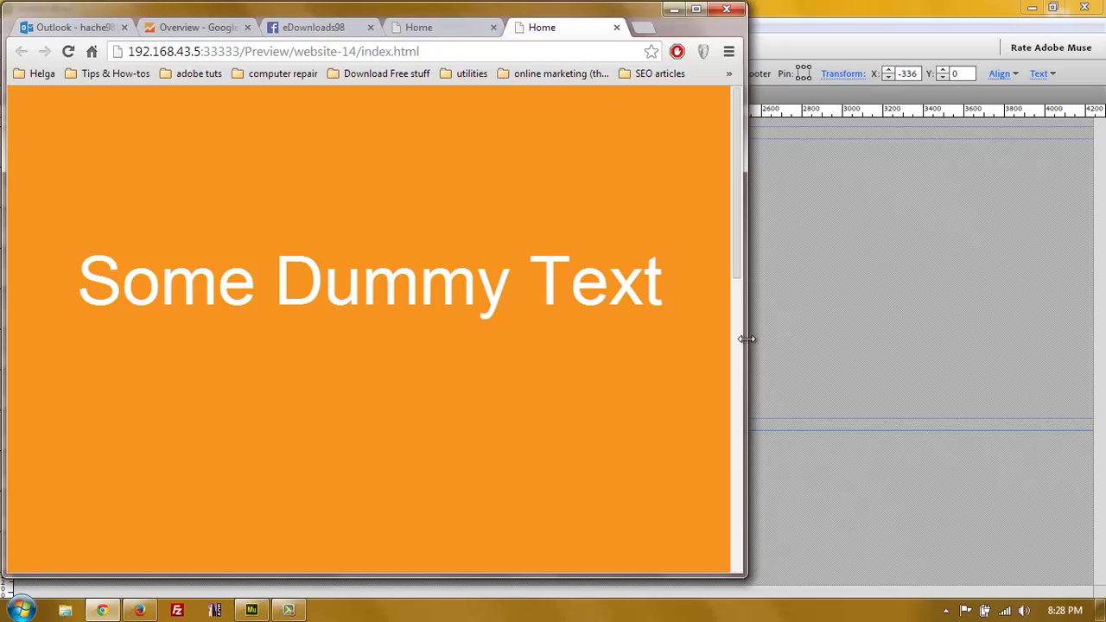
# Switch back to Adobe Muse and fill the orange rectangle with the image 11.freedom.jpg
pyautogui.click(245, 611)
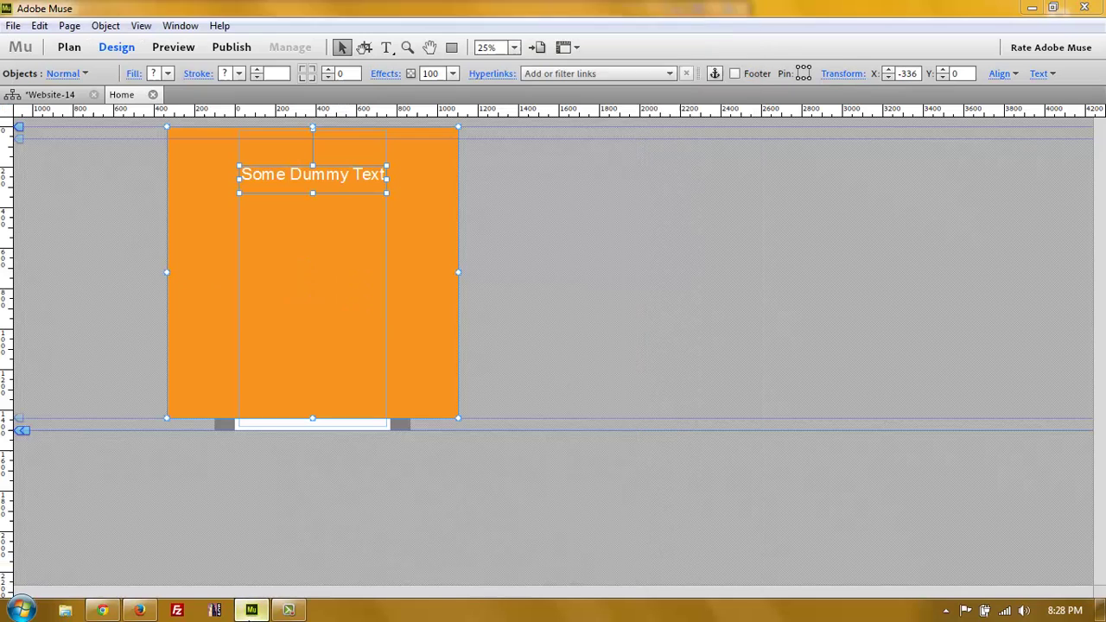
pyautogui.click(495, 183)
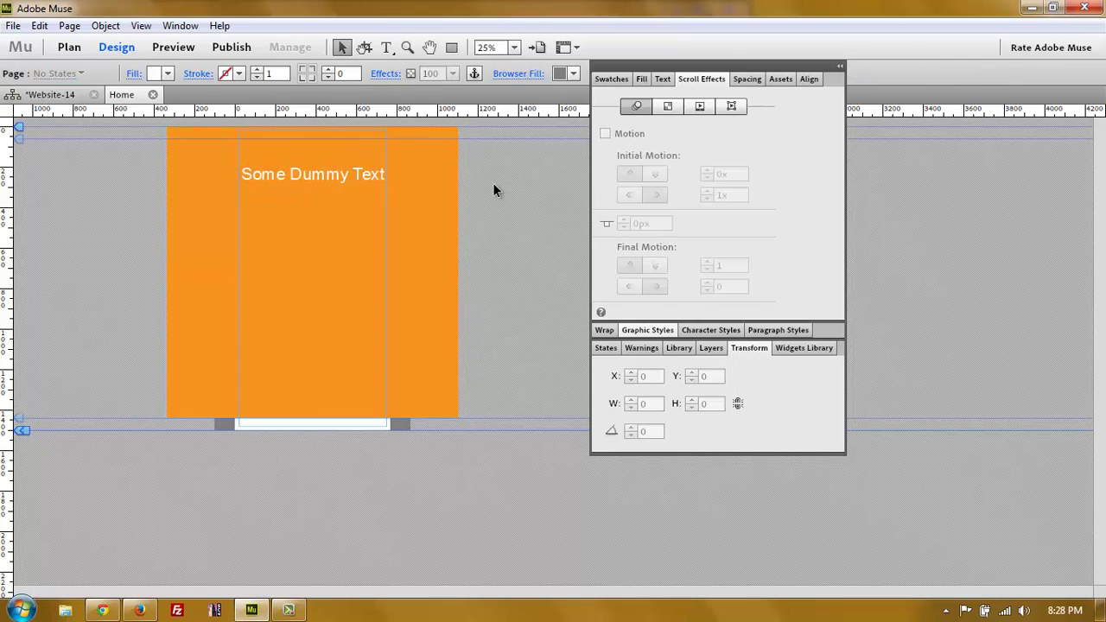
pyautogui.click(176, 157)
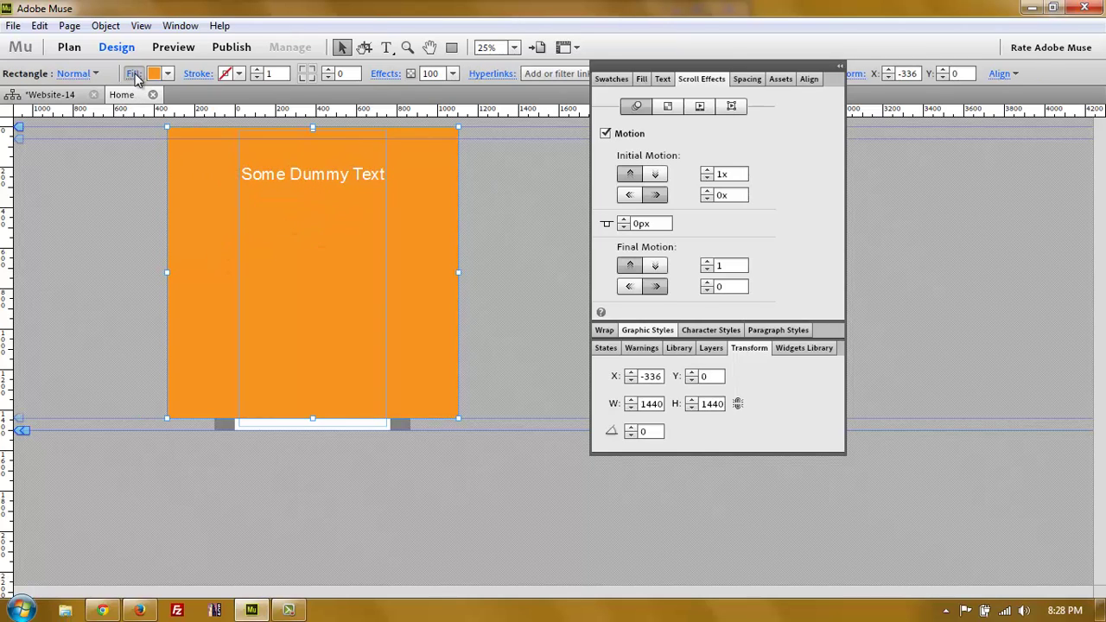
pyautogui.click(134, 75)
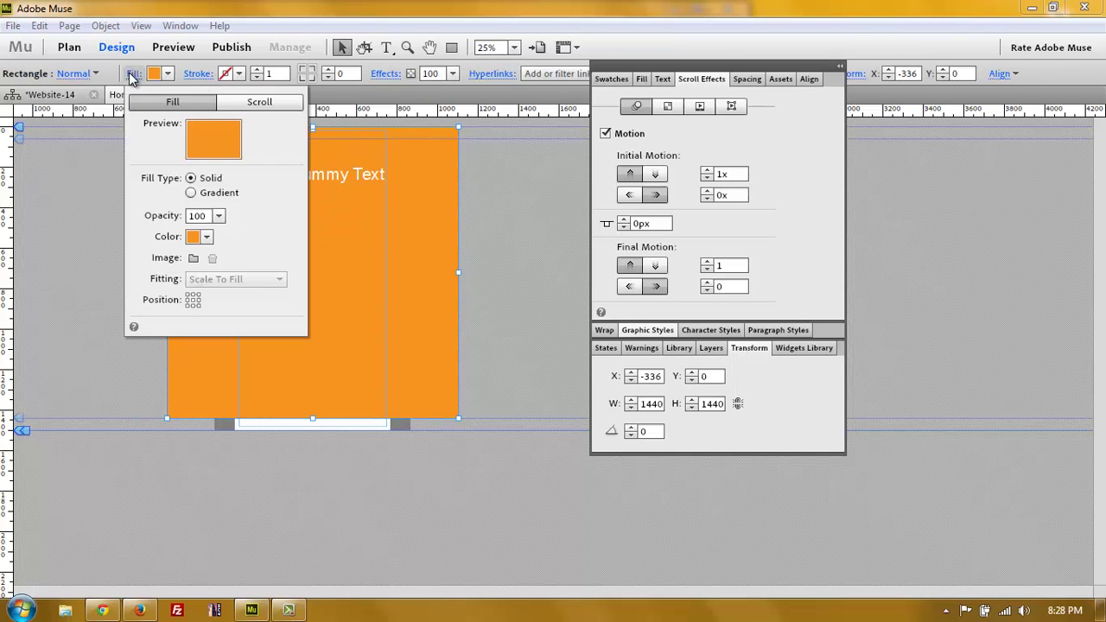
pyautogui.click(193, 258)
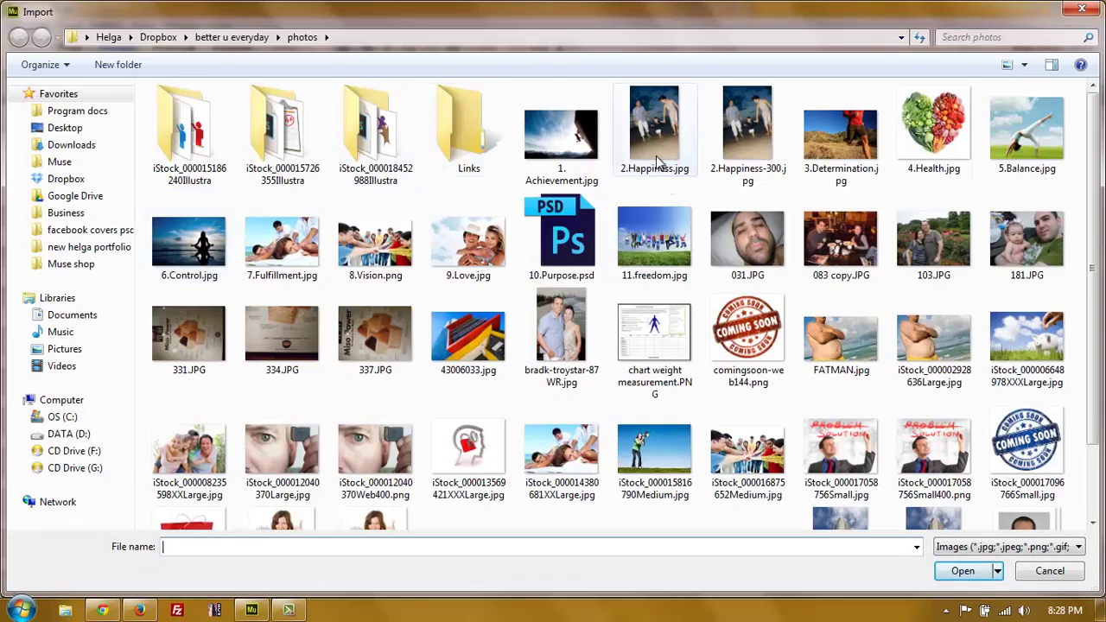
pyautogui.doubleClick(654, 240)
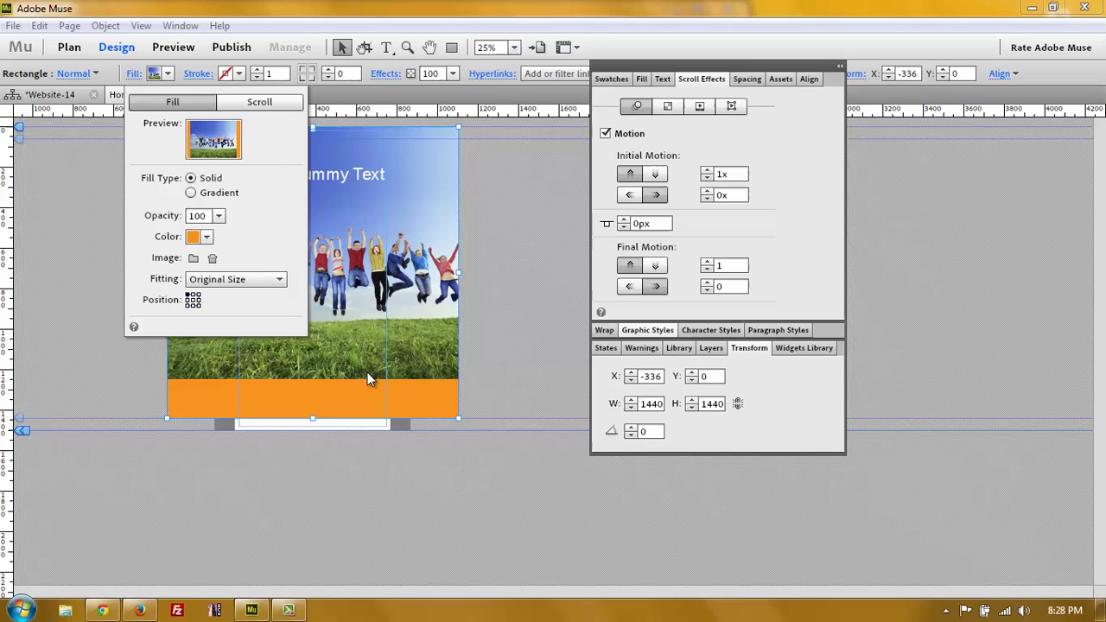
# Set the rectangle's fill image to Scale To Fill with a centered position, and deselect the rectangle
pyautogui.click(242, 282)
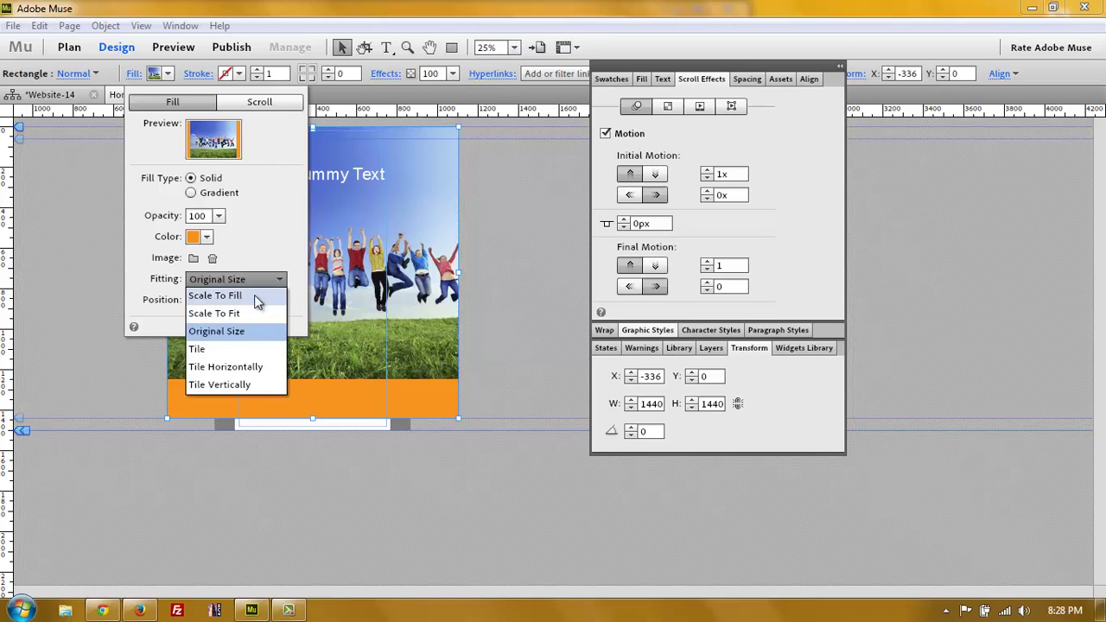
pyautogui.click(225, 295)
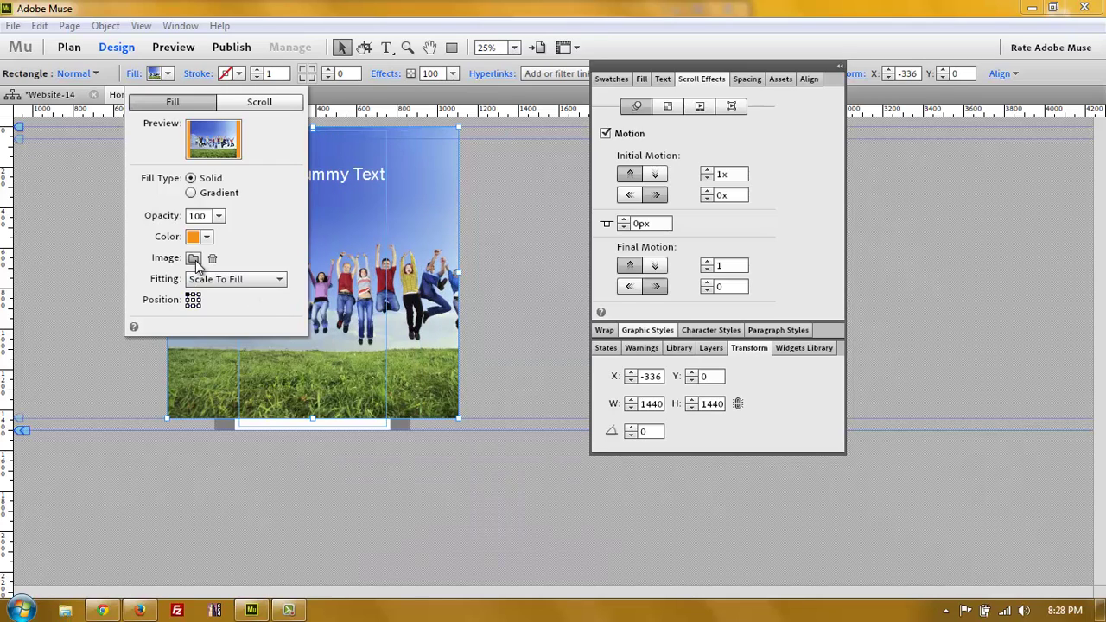
pyautogui.click(194, 302)
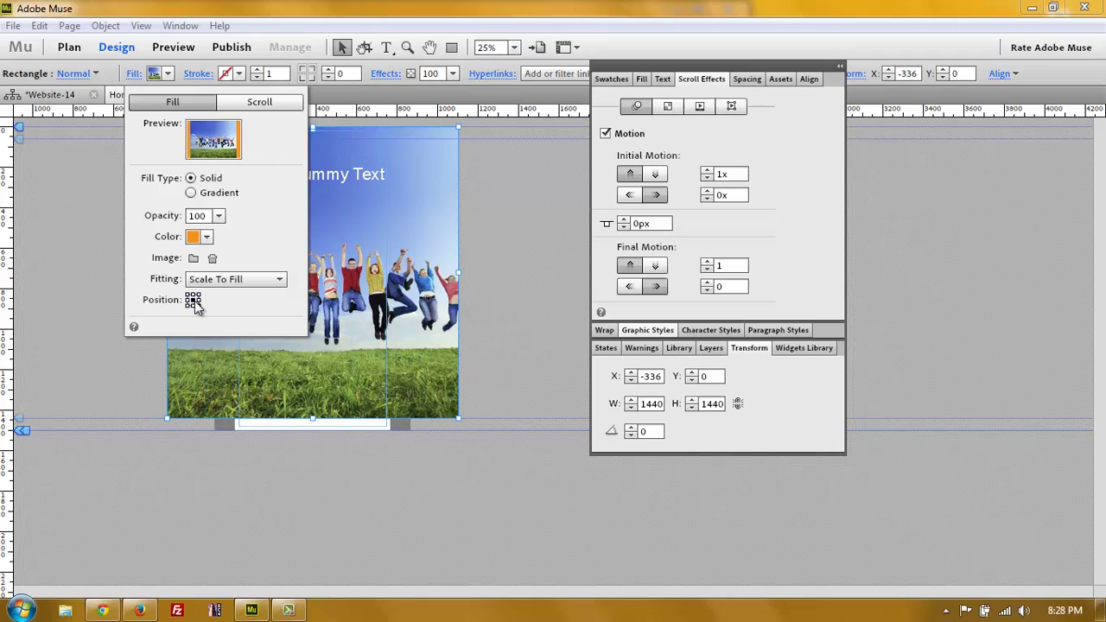
pyautogui.click(155, 75)
pyautogui.click(139, 204)
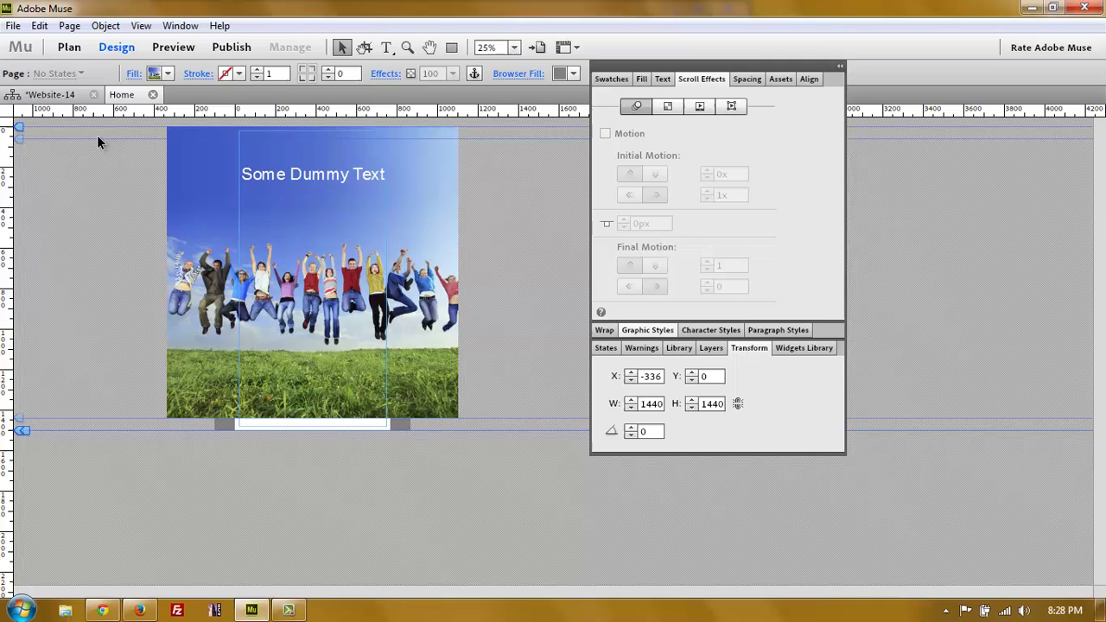
# Preview the site in the browser again and widen the browser window to check the image background at different widths
pyautogui.click(13, 26)
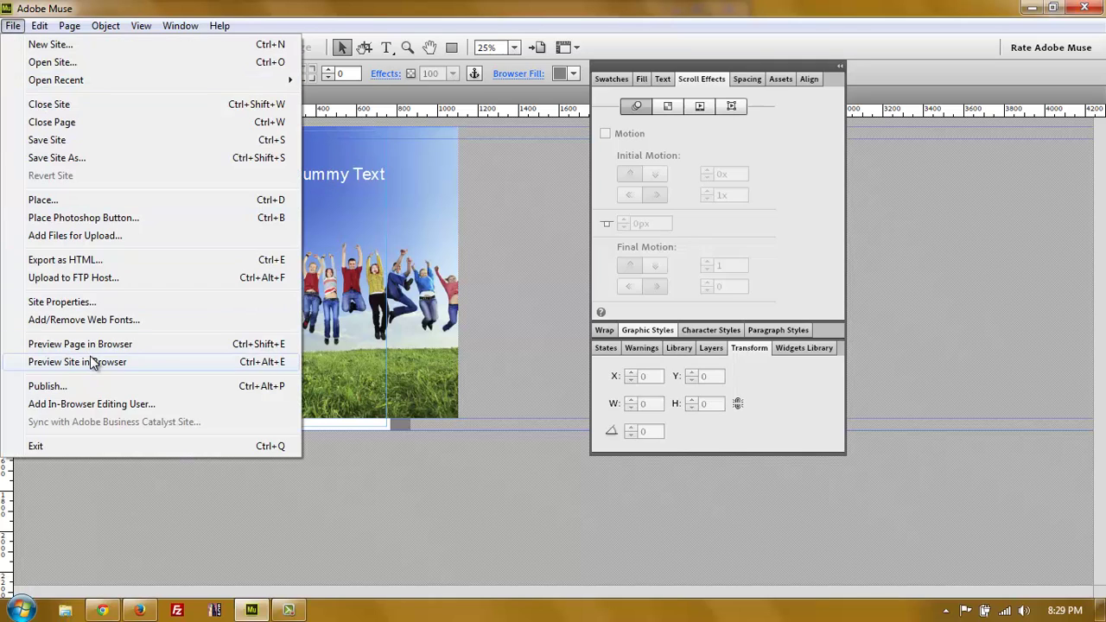
pyautogui.click(92, 361)
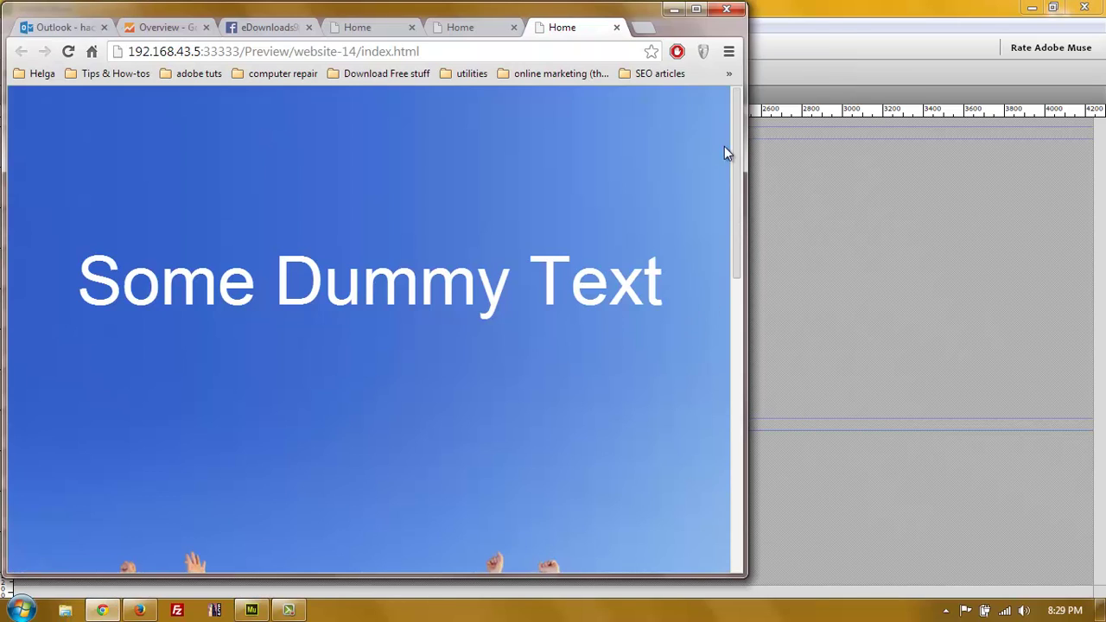
pyautogui.moveTo(745, 163); pyautogui.dragTo(1092, 347)
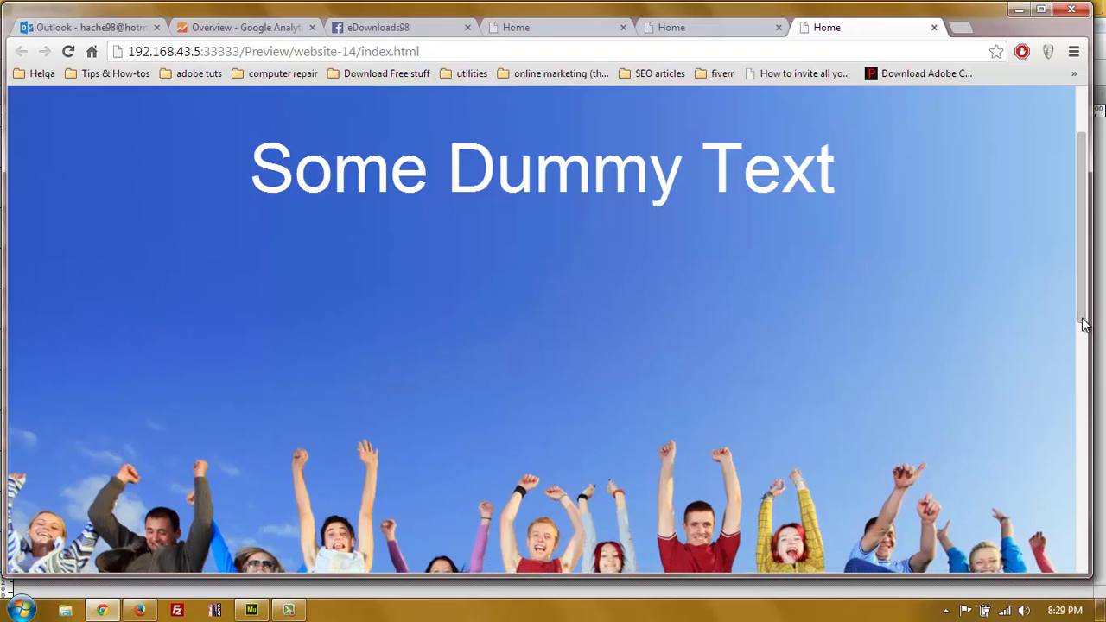
pyautogui.moveTo(1089, 332); pyautogui.dragTo(1105, 333)
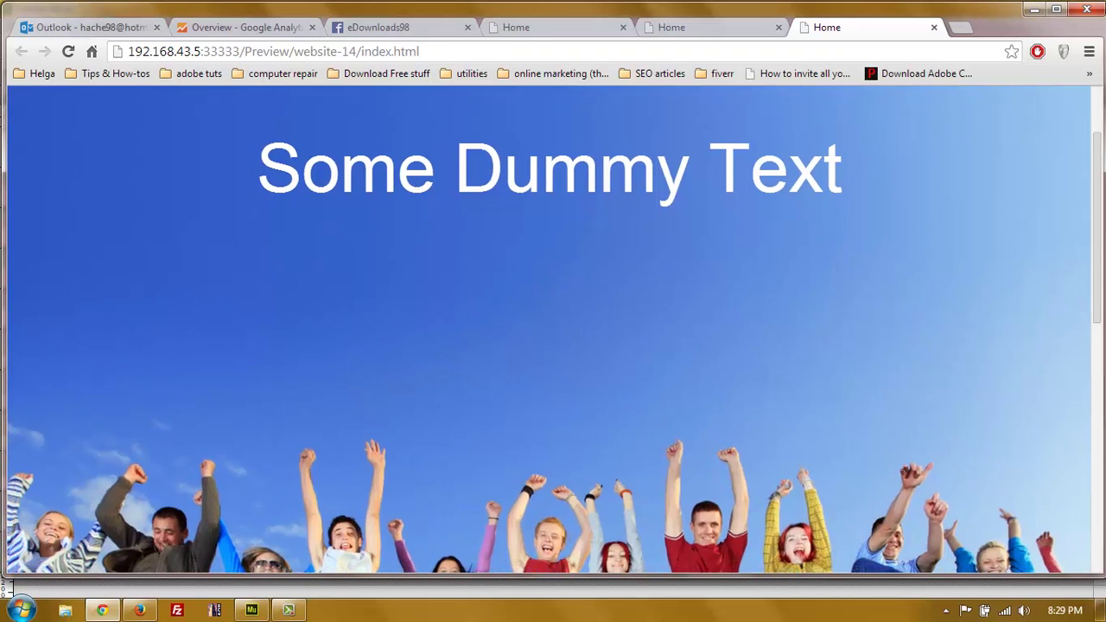